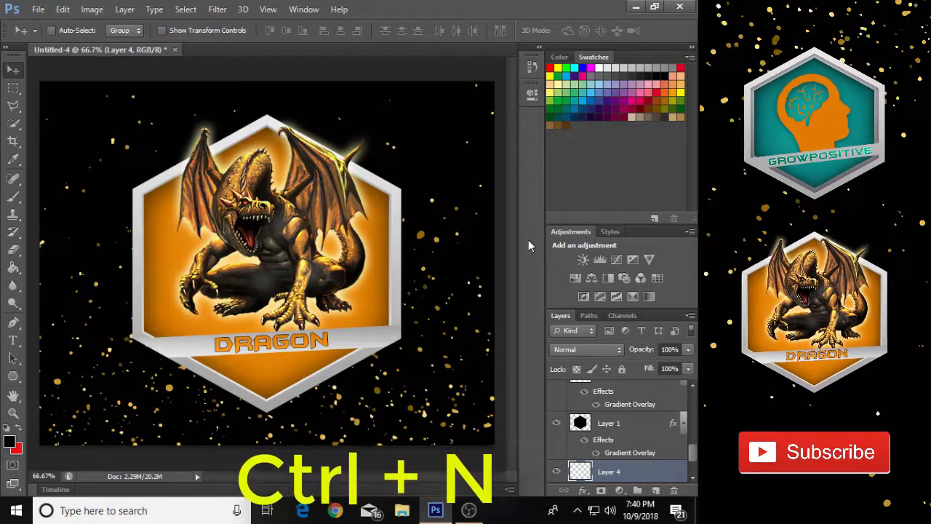
- Create a 1000×800 px, 72 ppi white document, add blank Layer 1, and set foreground to near-black
key("ctrl+n")
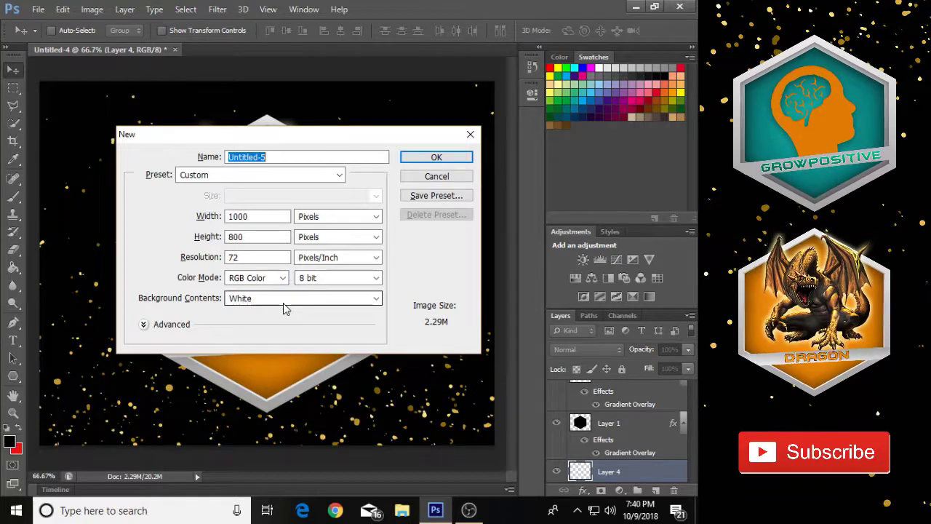
left_click(437, 157)
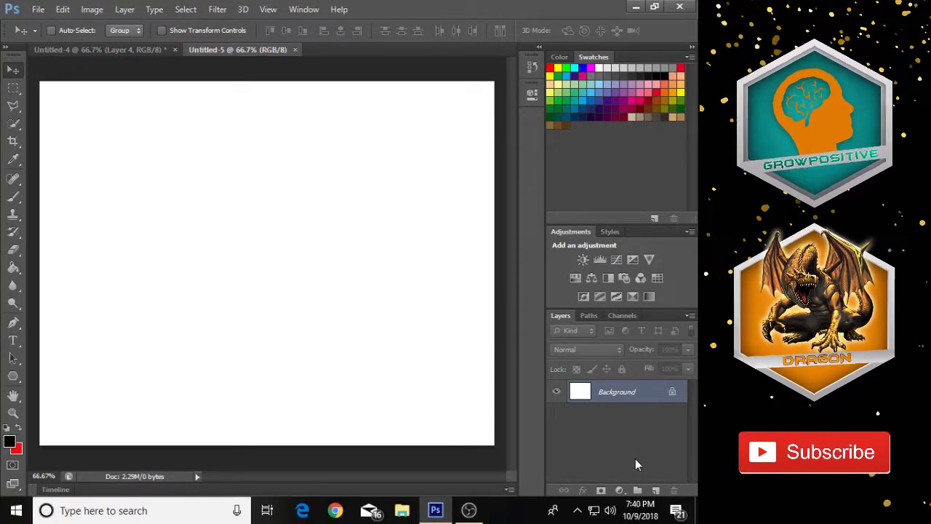
left_click(656, 489)
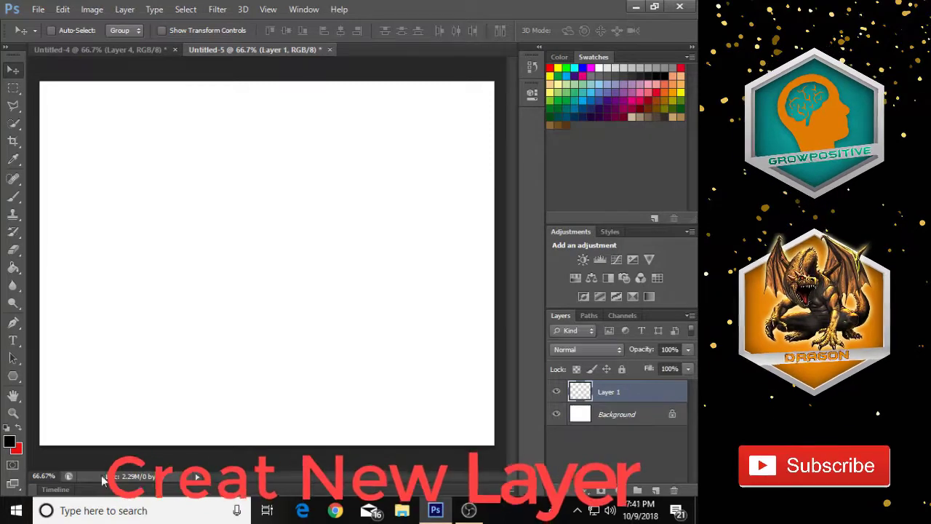
left_click(9, 444)
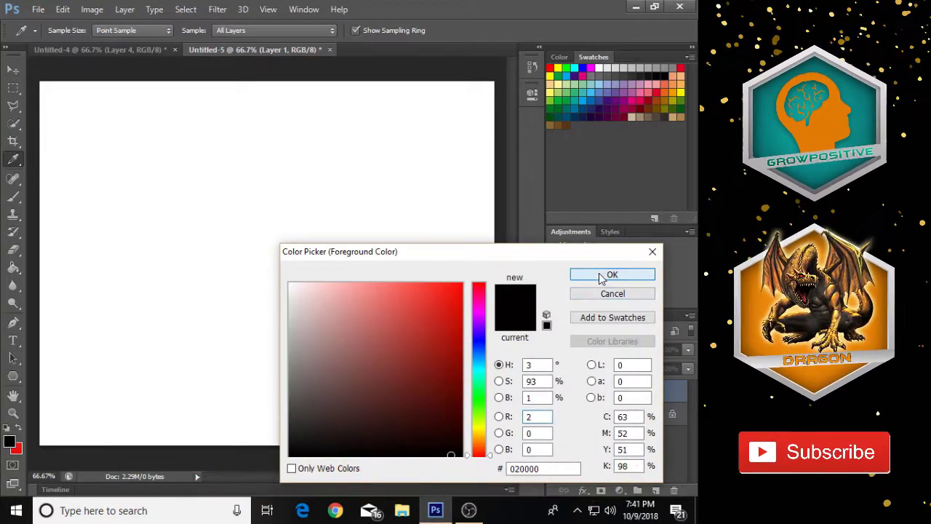
left_click(602, 275)
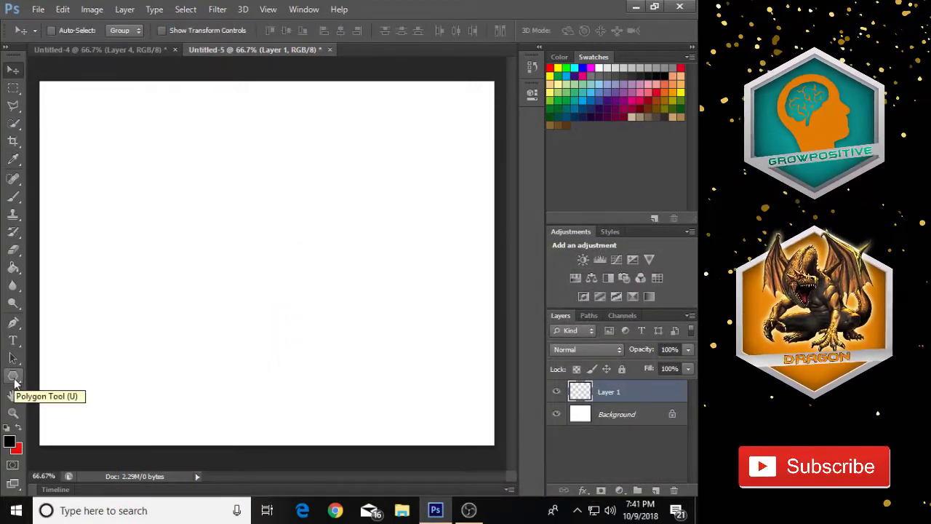
- Draw a six-sided black hexagon on Layer 1 and enlarge and reposition it with Free Transform
right_click(14, 377)
left_click(70, 411)
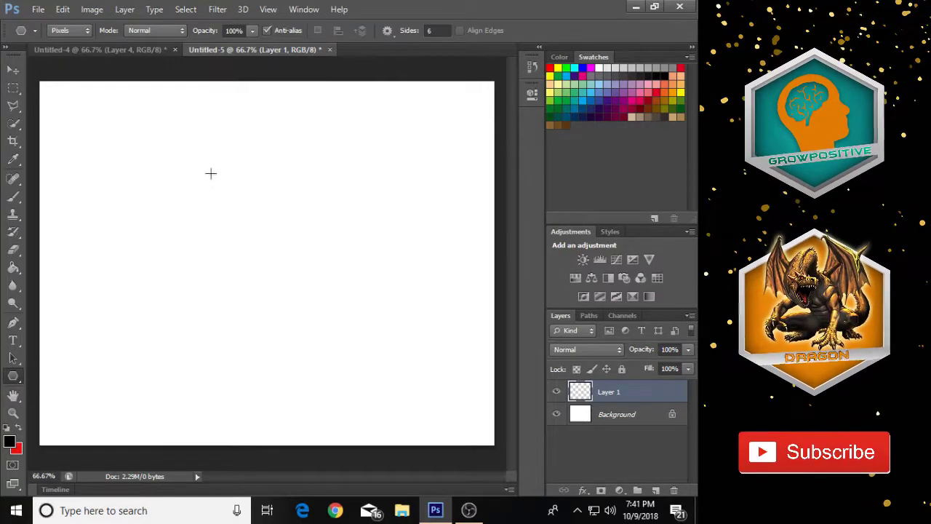
left_click_drag(235, 233, 348, 296)
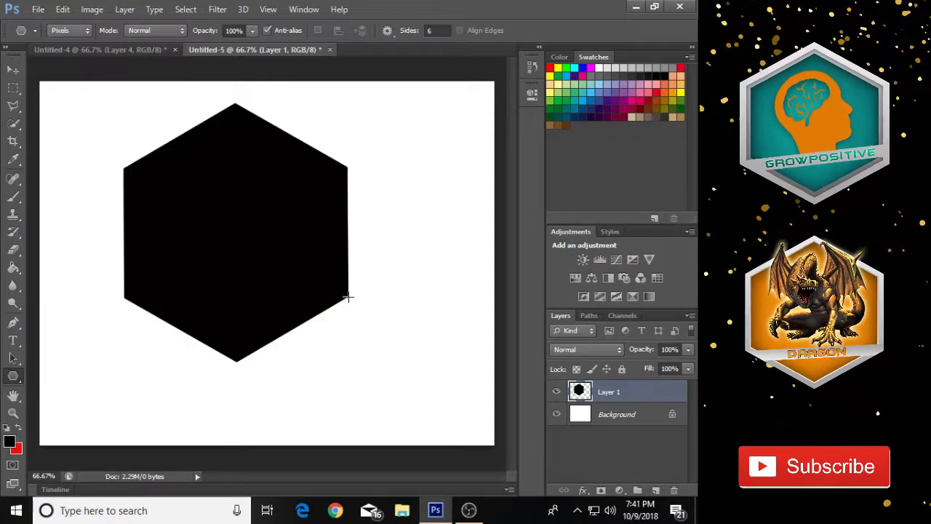
key("ctrl+t")
left_click_drag(291, 247, 313, 262)
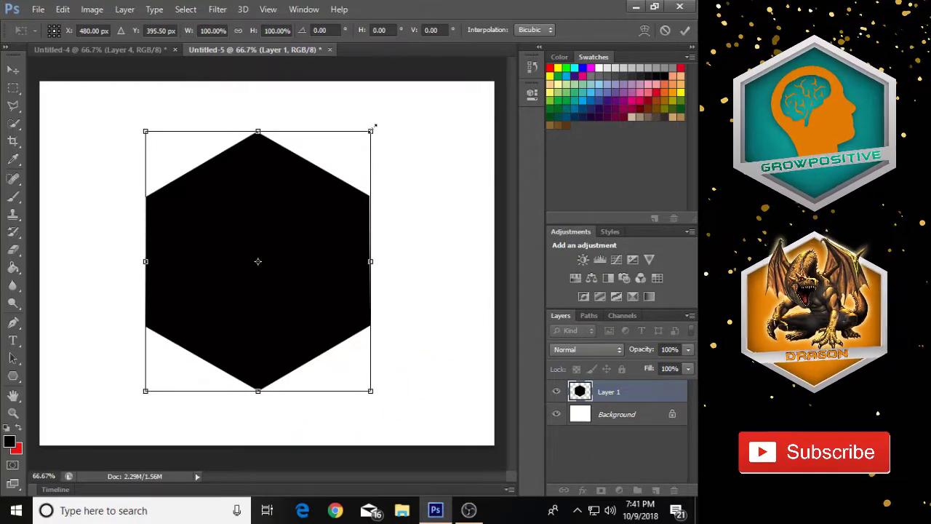
left_click_drag(375, 127, 429, 104)
left_click_drag(347, 175, 329, 195)
left_click_drag(389, 109, 411, 100)
left_click_drag(356, 199, 350, 208)
left_click(689, 32)
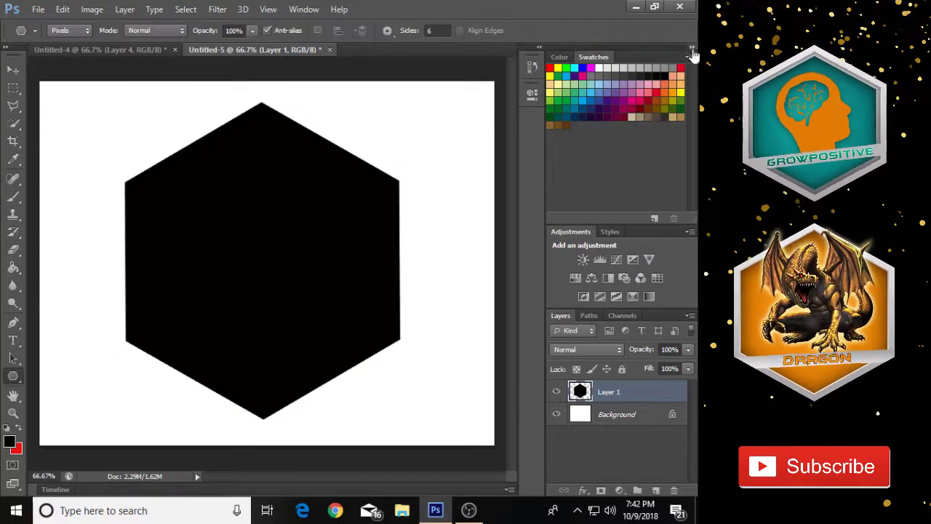
- Align the hexagon to the canvas's vertical and horizontal centres, then reselect Layer 1 alone
left_click(645, 415, "shift")
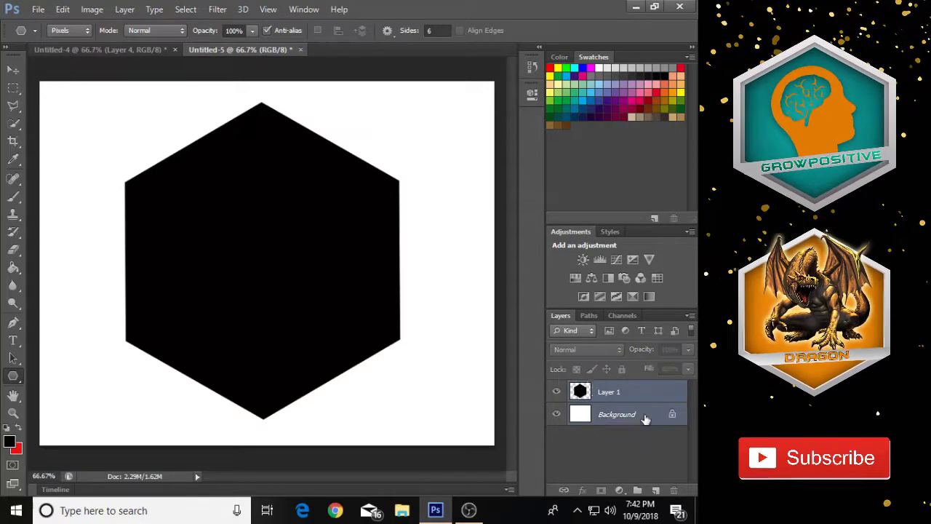
left_click(13, 69)
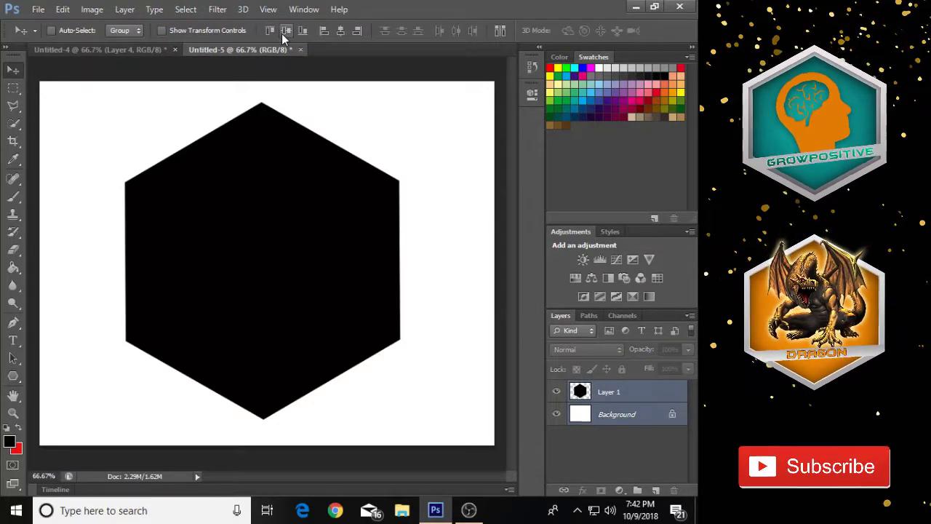
left_click(284, 33)
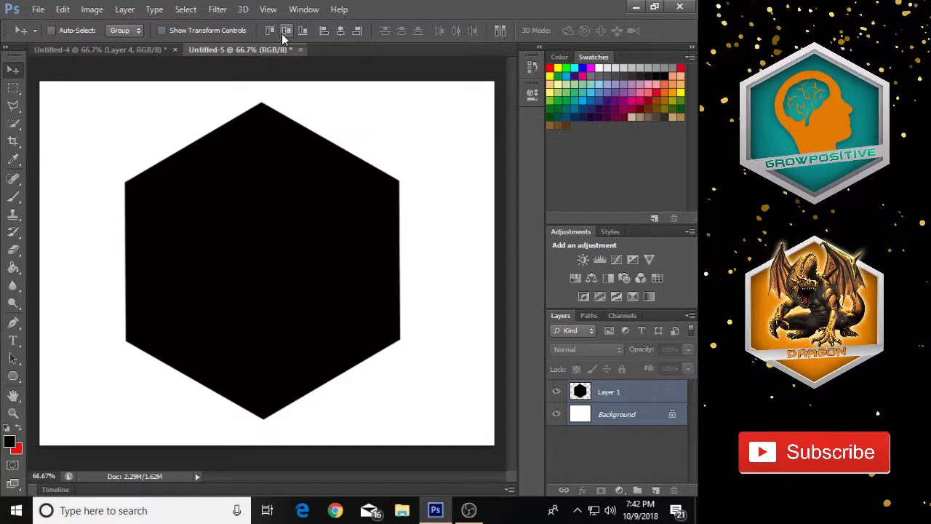
left_click(337, 40)
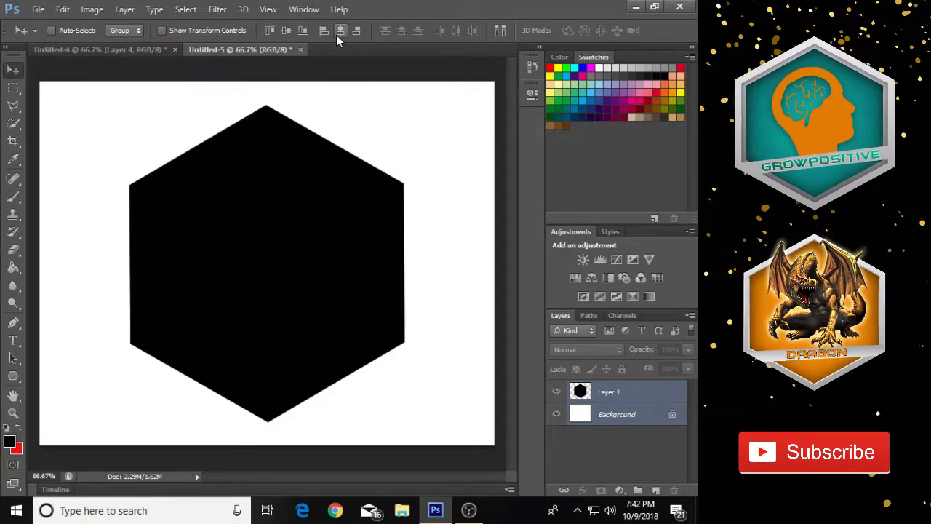
left_click(653, 397)
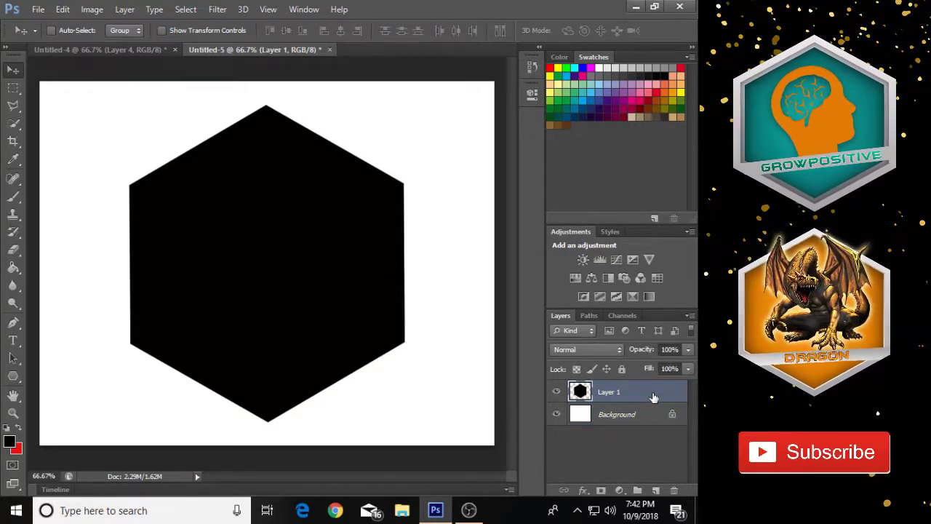
- Duplicate the hexagon, invert the copy to white, and shrink it to about 92% around its centre
key("ctrl+j")
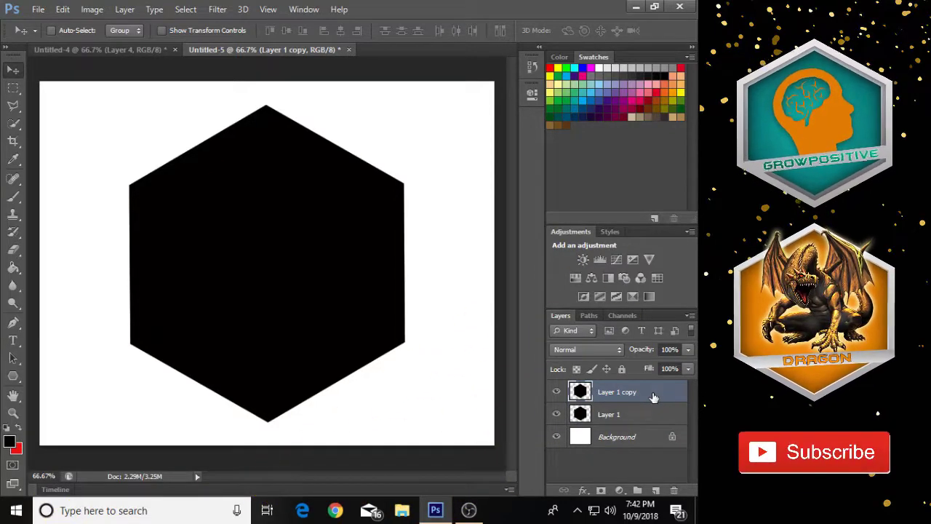
key("ctrl+i")
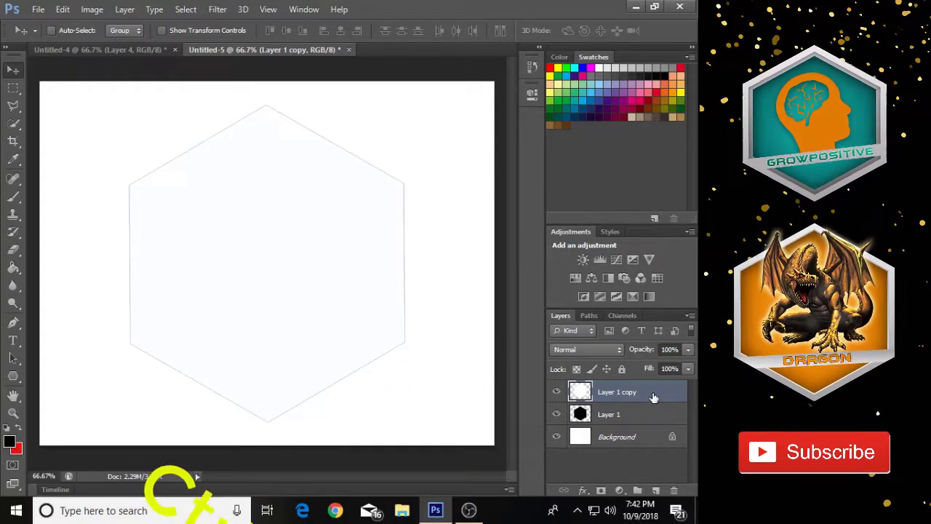
key("ctrl+t")
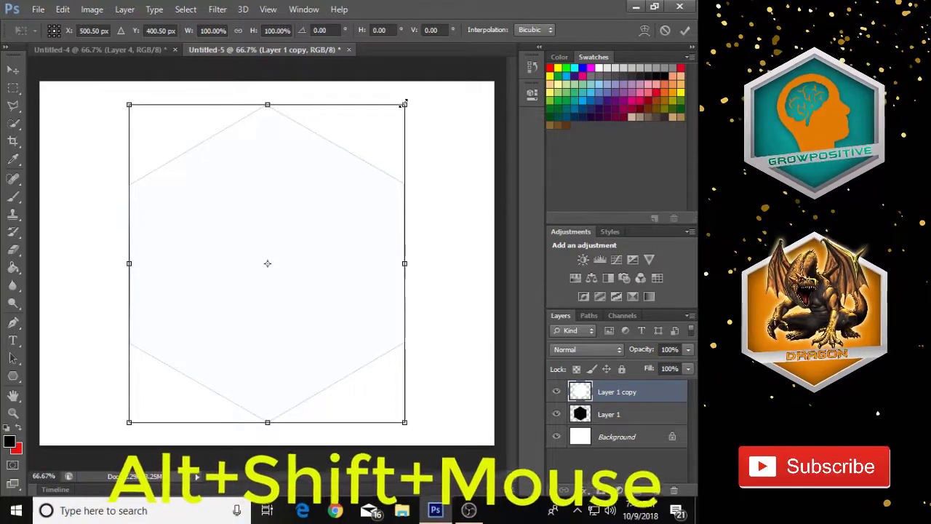
left_click_drag(404, 103, 387, 111)
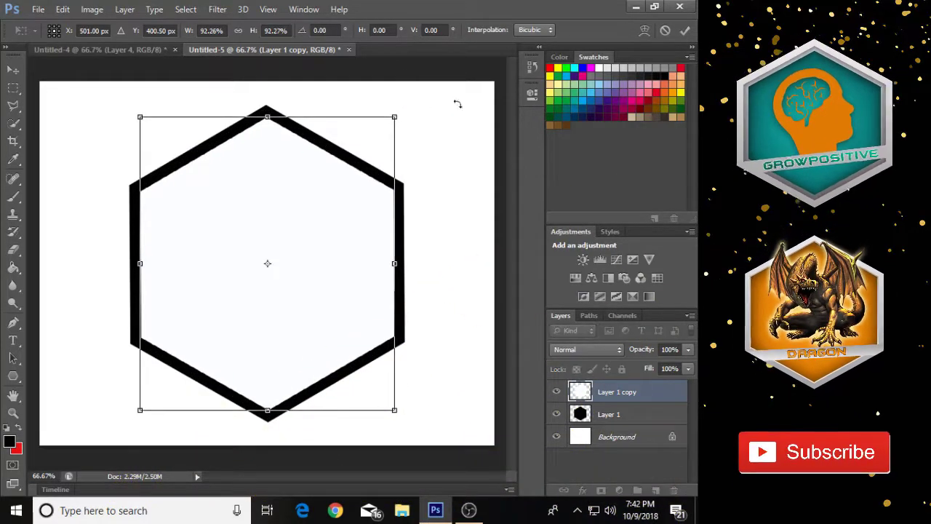
left_click(685, 30)
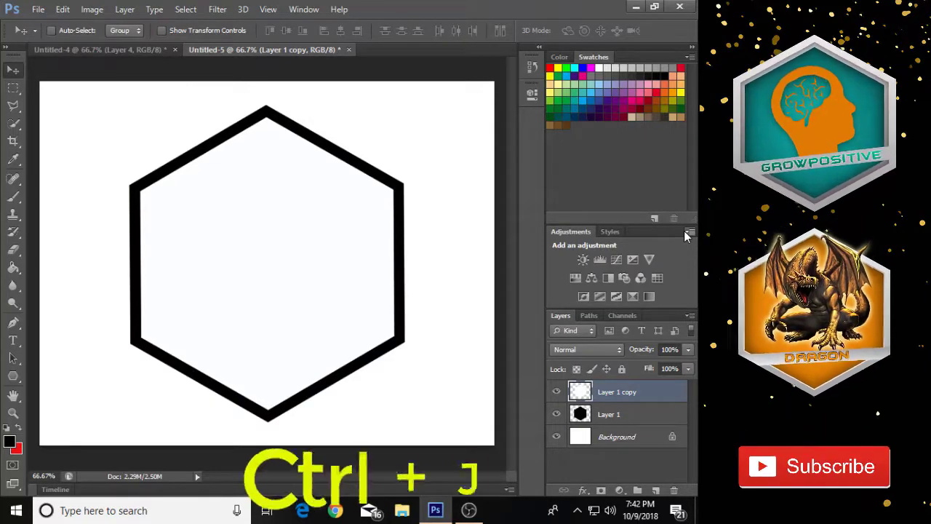
- Duplicate the white hexagon, invert the copy to black, and shrink it slightly around its centre
key("ctrl+j")
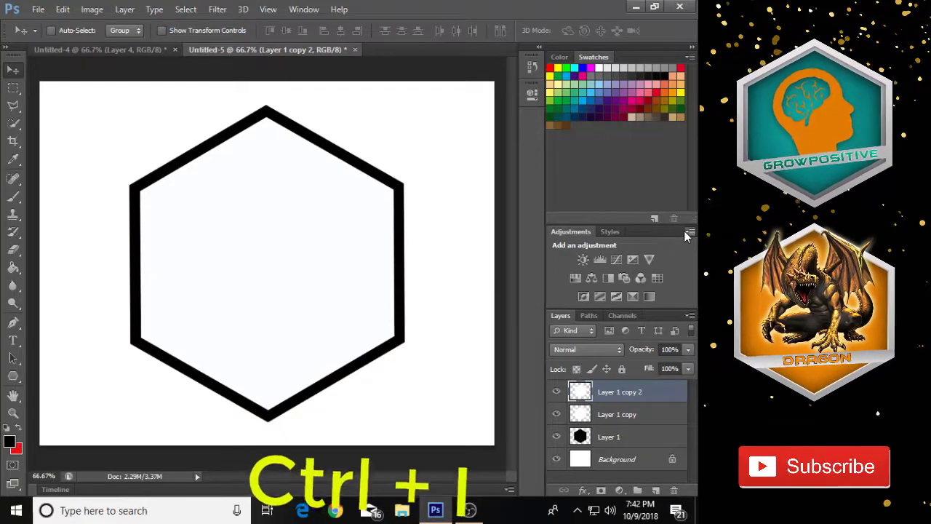
key("ctrl+i")
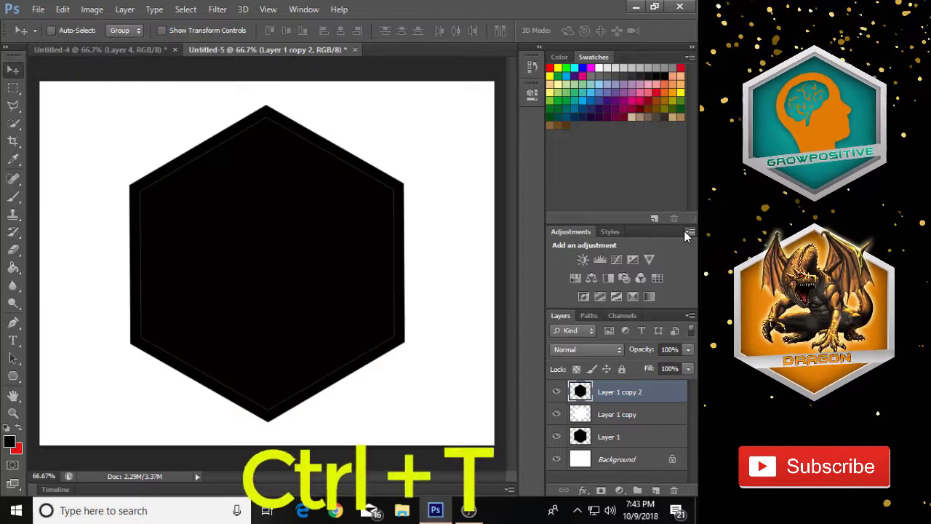
key("ctrl+t")
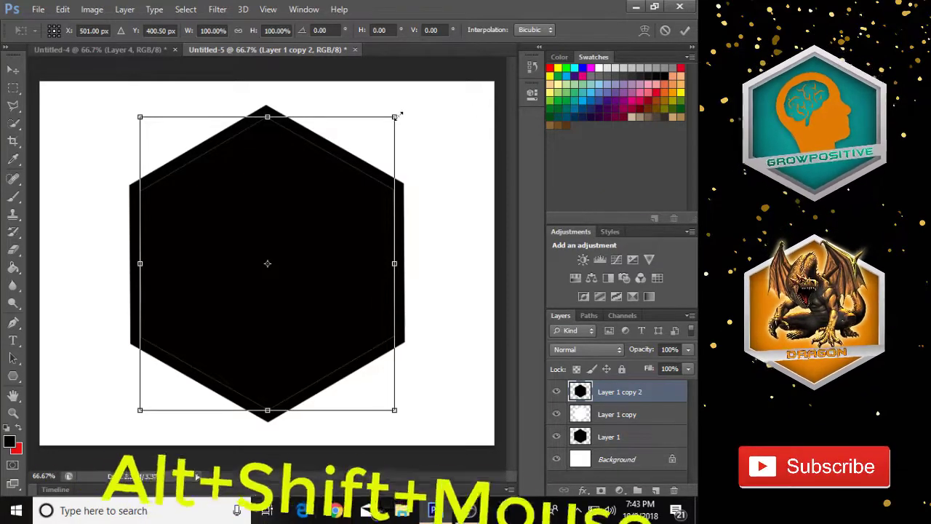
left_click_drag(397, 117, 393, 119)
left_click(685, 30)
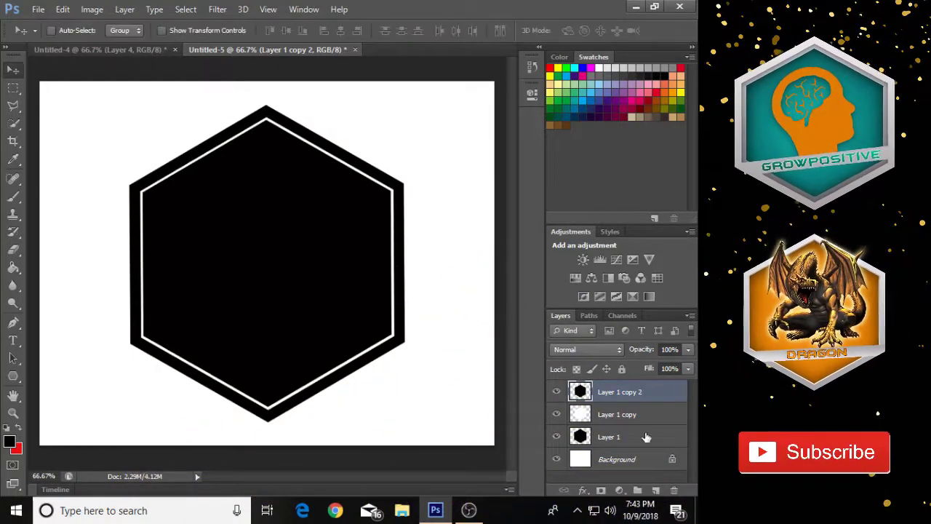
- Rename the three hexagon layers to 1, 2 and 3
double_click(605, 438)
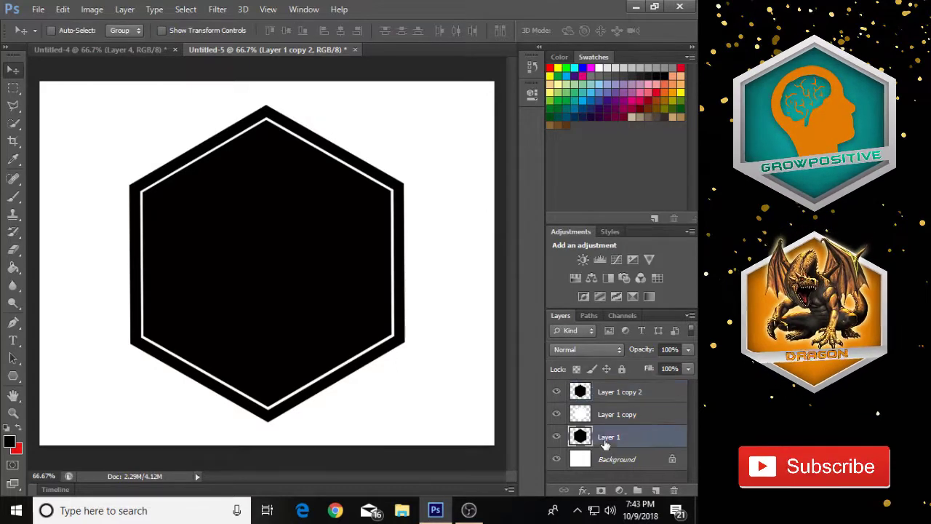
type("1")
key("Return")
double_click(616, 414)
type("2")
key("Tab")
type("3")
key("Return")
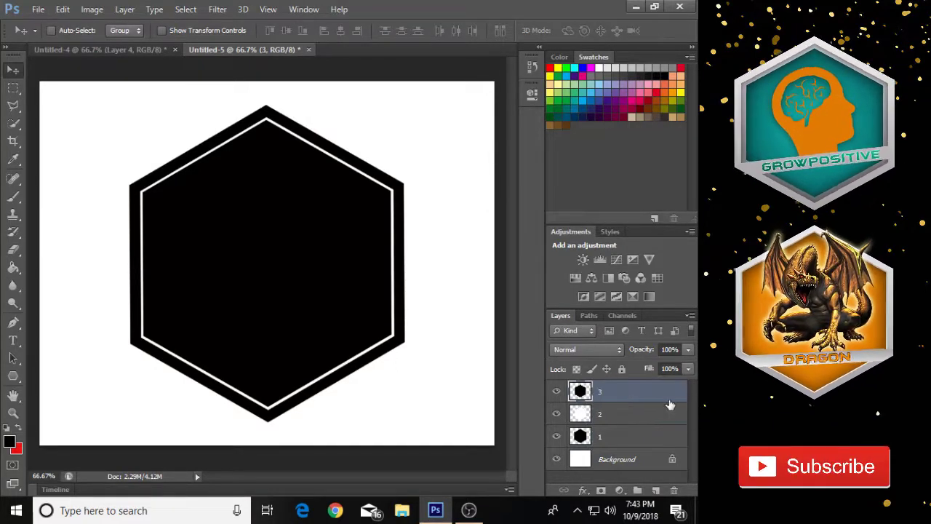
- Give layer 1 a grey silver preset Gradient Overlay with Reverse checked
right_click(670, 436)
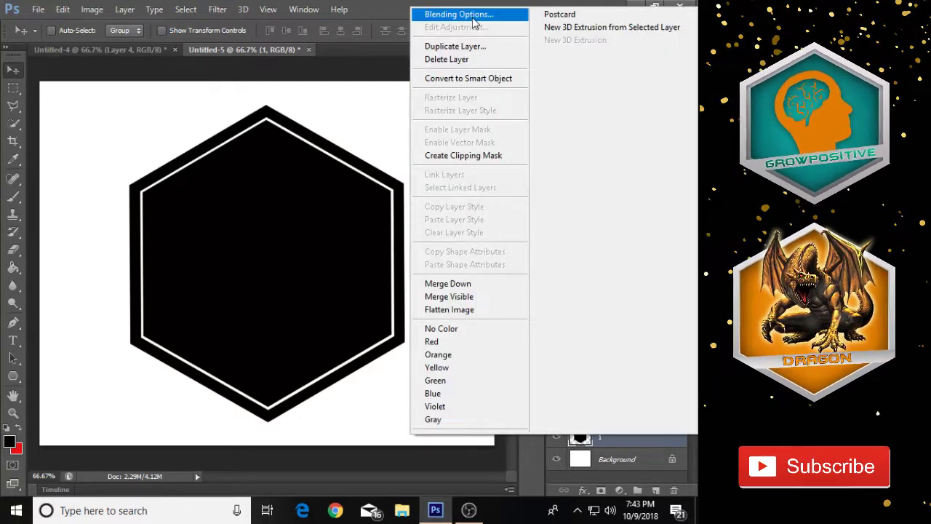
left_click(474, 20)
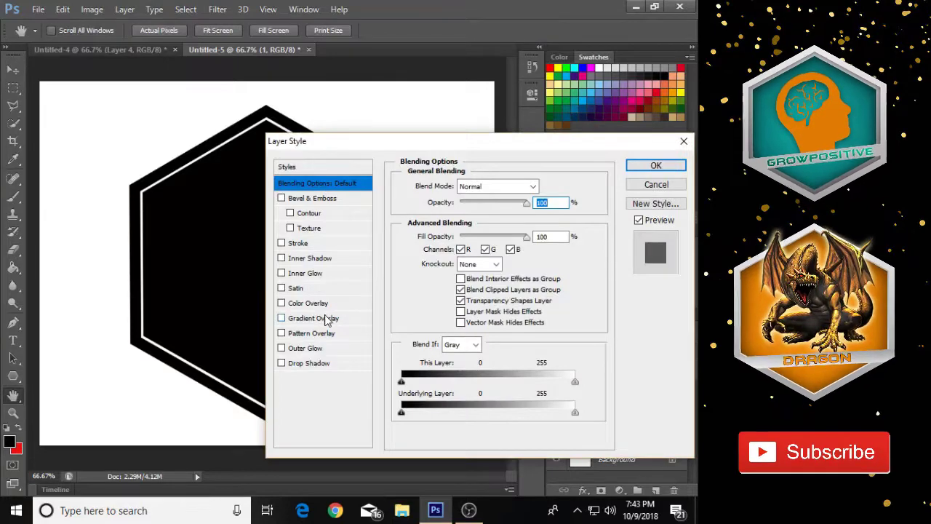
left_click(314, 318)
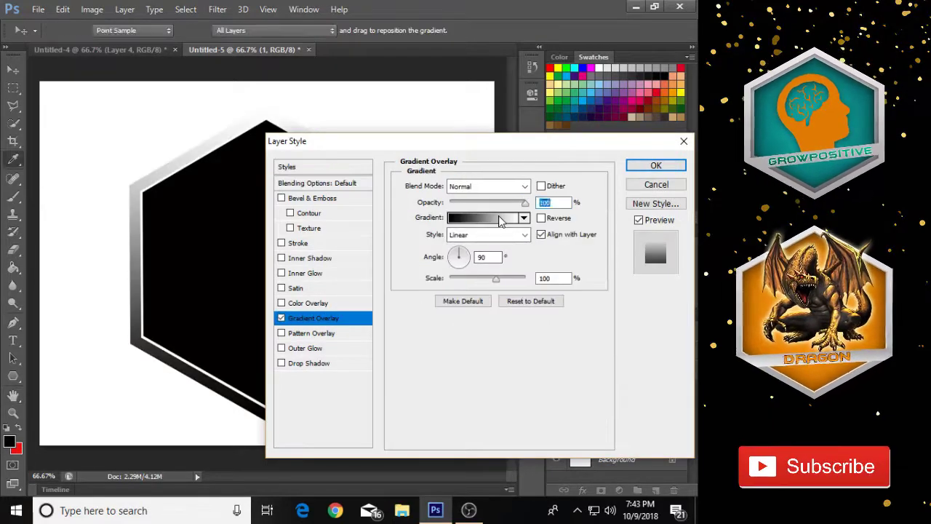
left_click(494, 218)
scroll(393, 245, "down", 5)
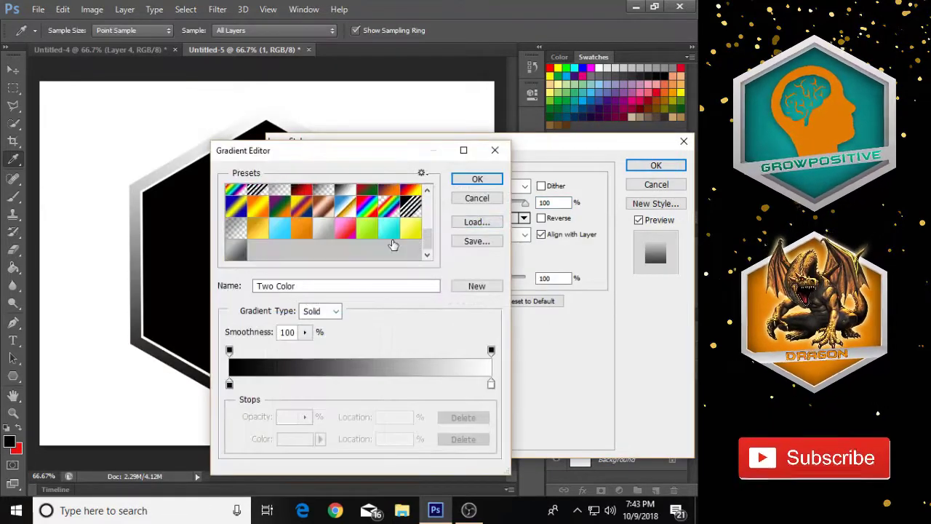
left_click(326, 235)
left_click(474, 180)
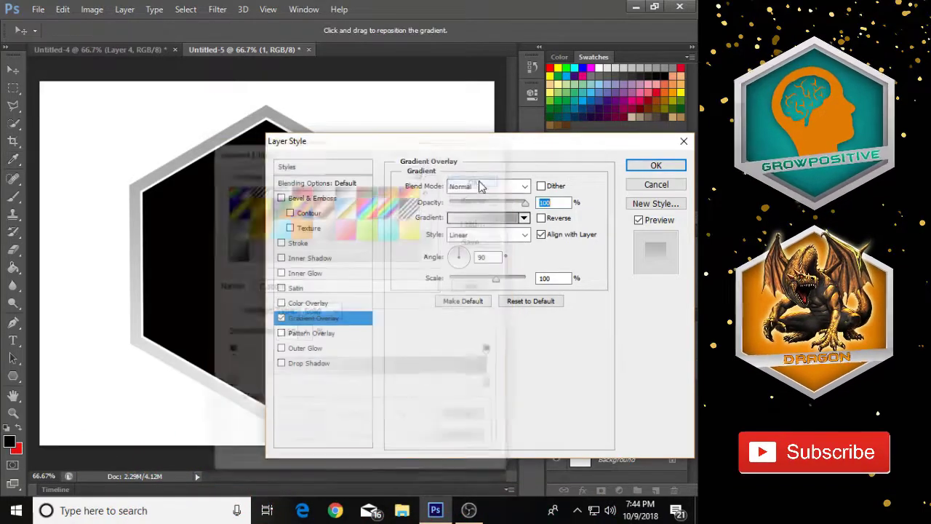
left_click(541, 218)
left_click(655, 165)
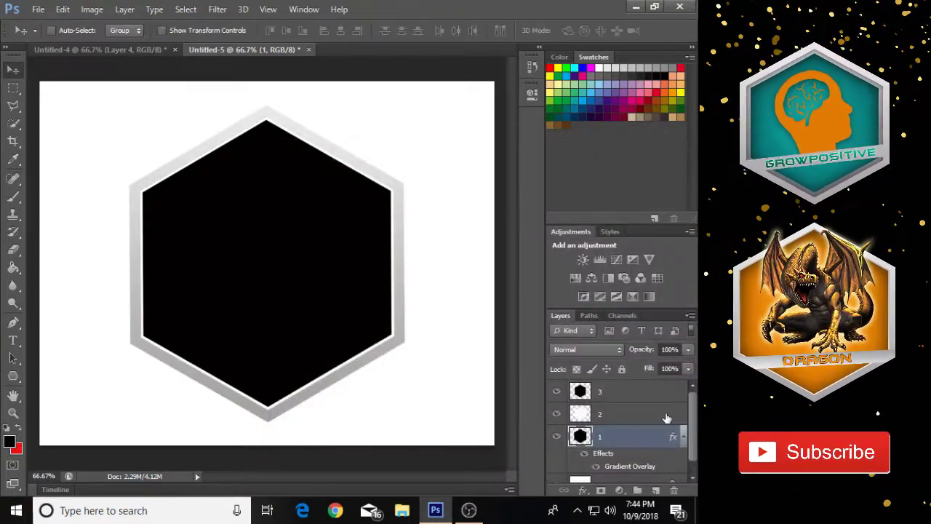
left_click(666, 414)
- Apply a light grey preset Gradient Overlay to layer 2's inner ring
double_click(665, 414)
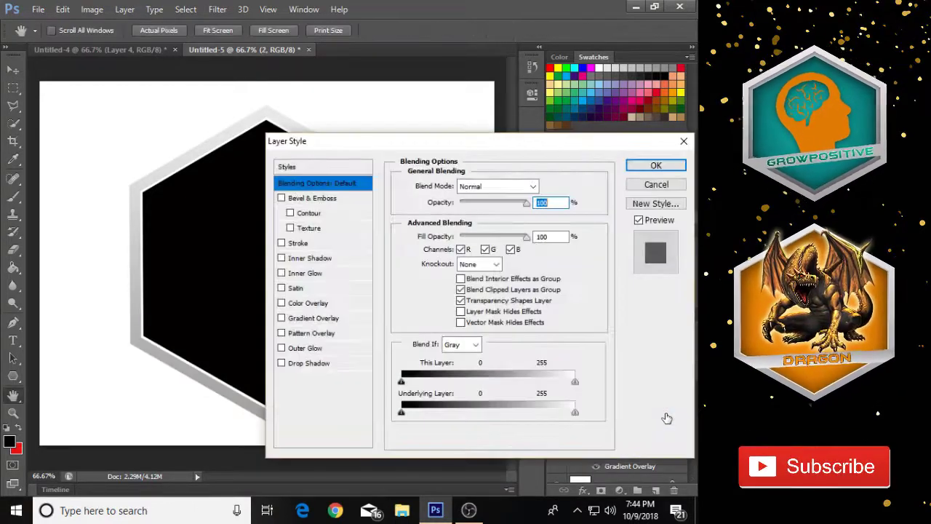
left_click(321, 319)
left_click(486, 218)
scroll(367, 218, "down", 3)
left_click(326, 230)
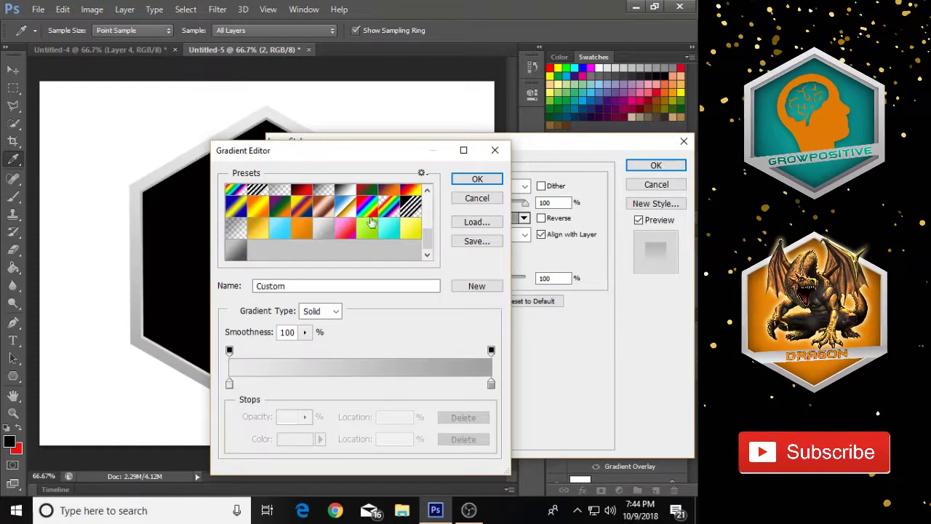
left_click(464, 181)
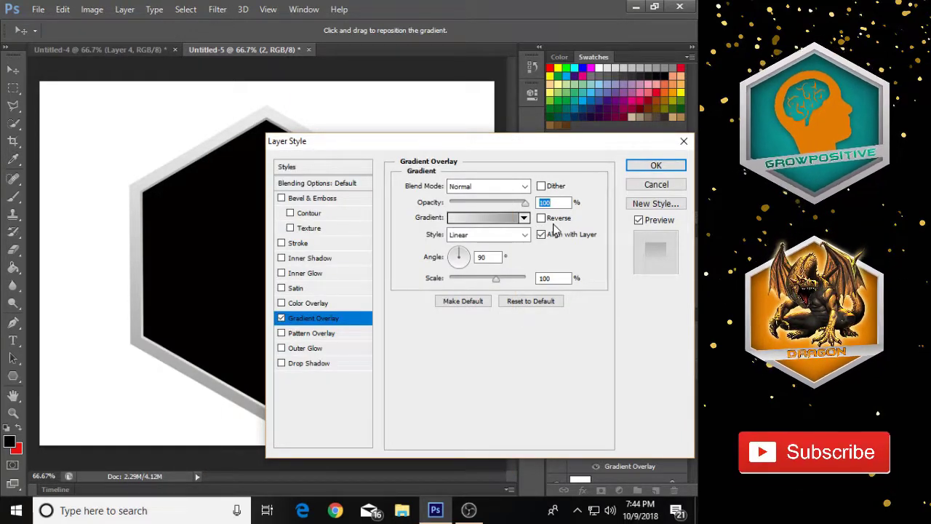
left_click(655, 166)
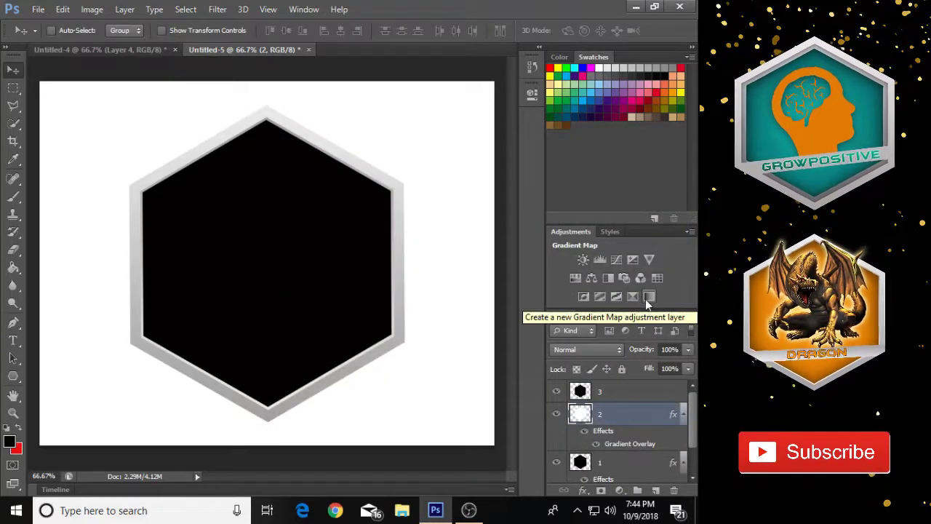
- Give layer 3 an orange preset Gradient Overlay with Radial style and 111% scale
right_click(665, 396)
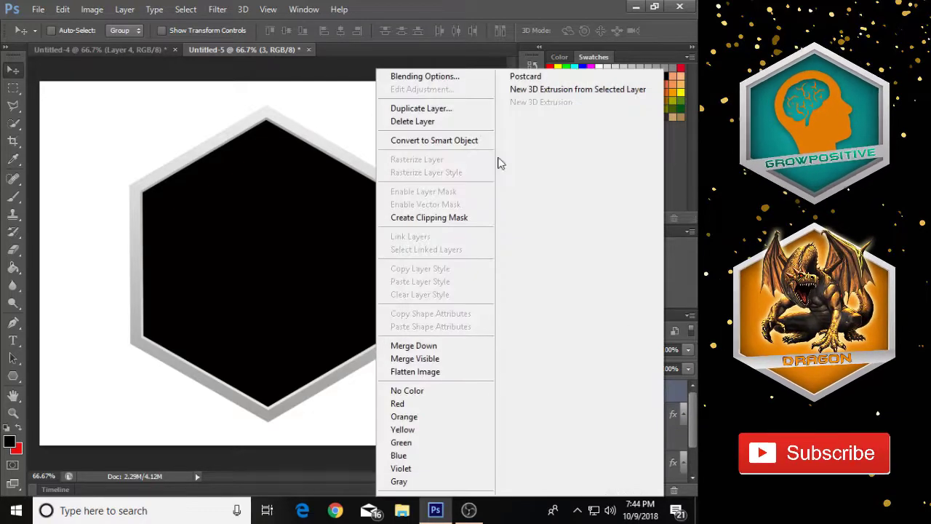
left_click(434, 78)
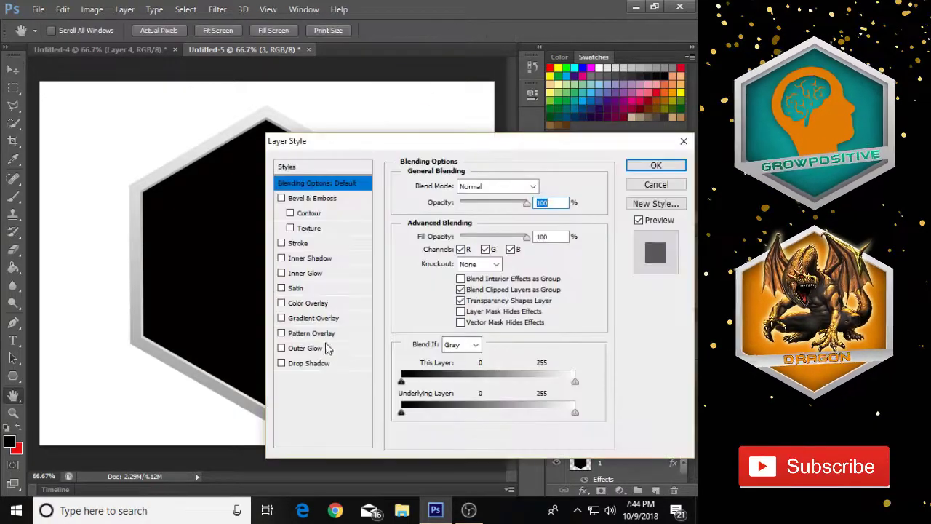
left_click(313, 318)
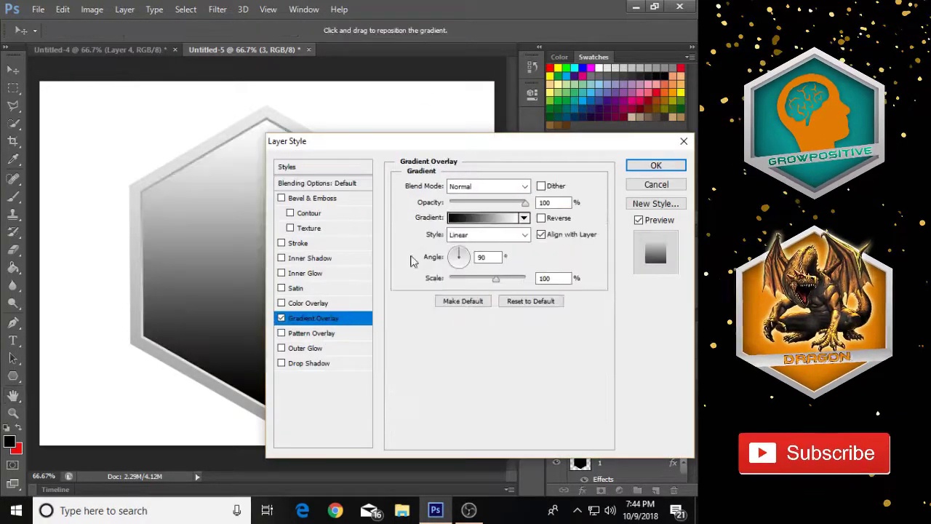
left_click(459, 221)
scroll(349, 238, "down", 3)
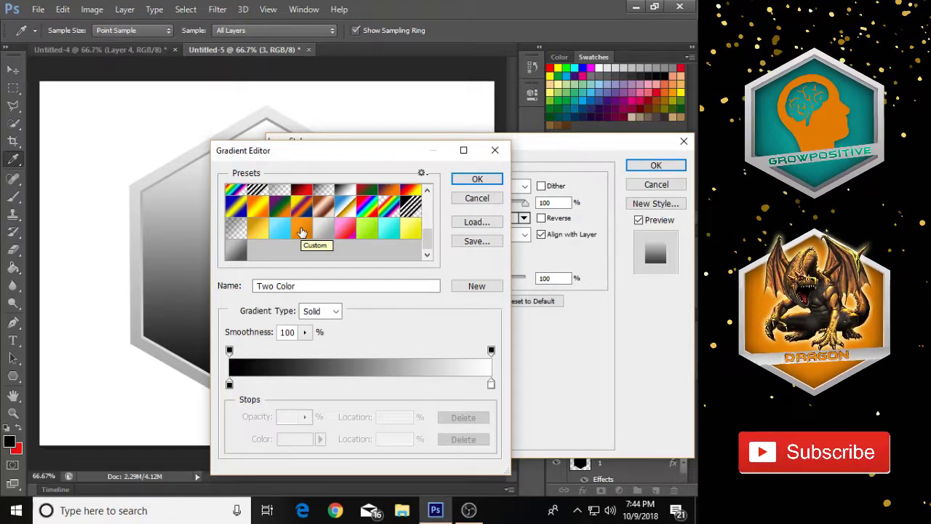
left_click(302, 232)
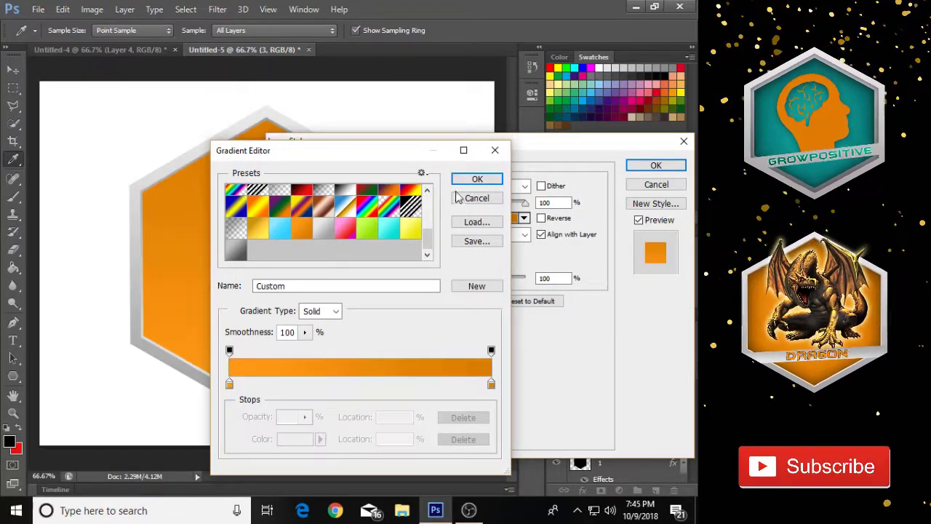
left_click(477, 178)
left_click(513, 236)
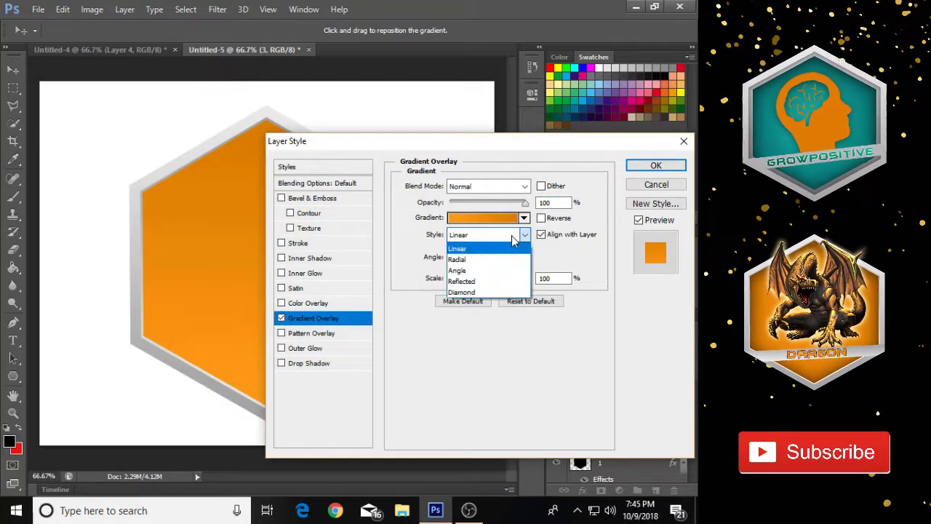
left_click(491, 259)
left_click_drag(554, 285, 559, 285)
left_click_drag(583, 156, 492, 147)
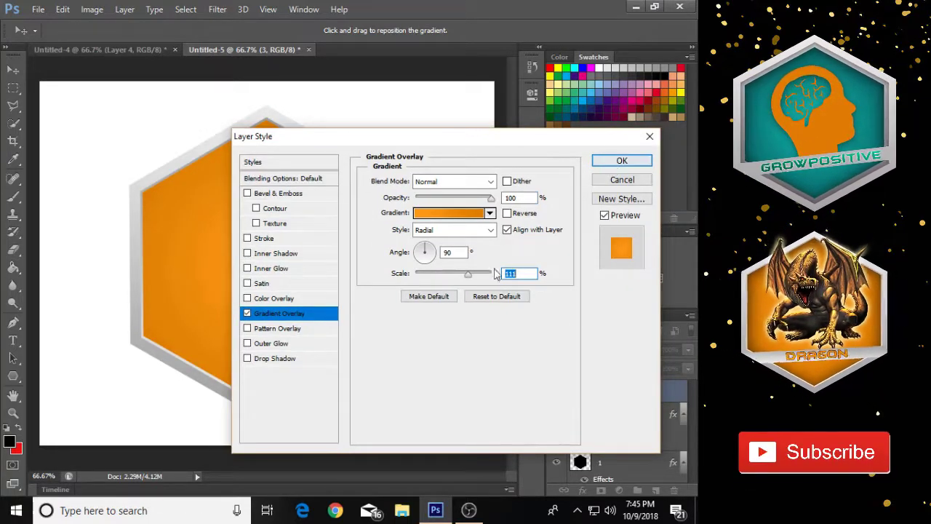
left_click_drag(322, 138, 404, 144)
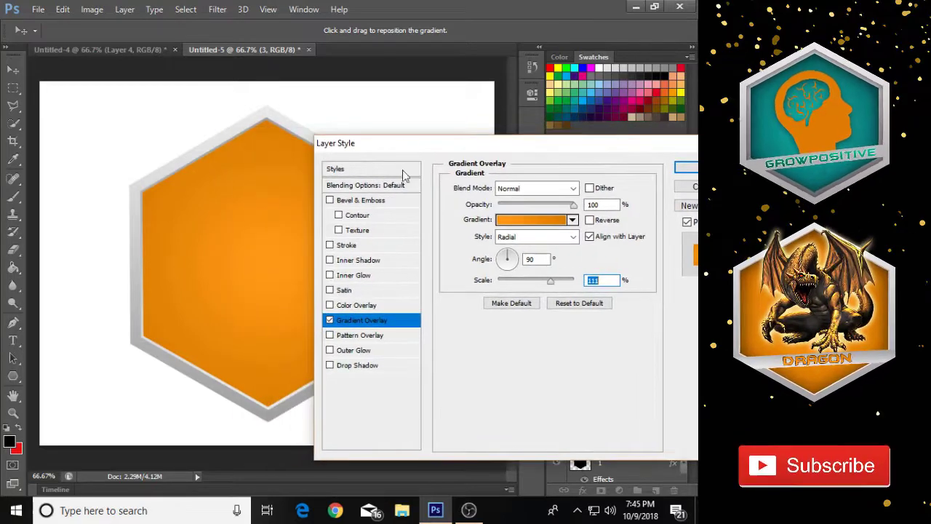
- Add an Inner Shadow at 90° angle and 7 px size to layer 3, then apply the styles
left_click(367, 263)
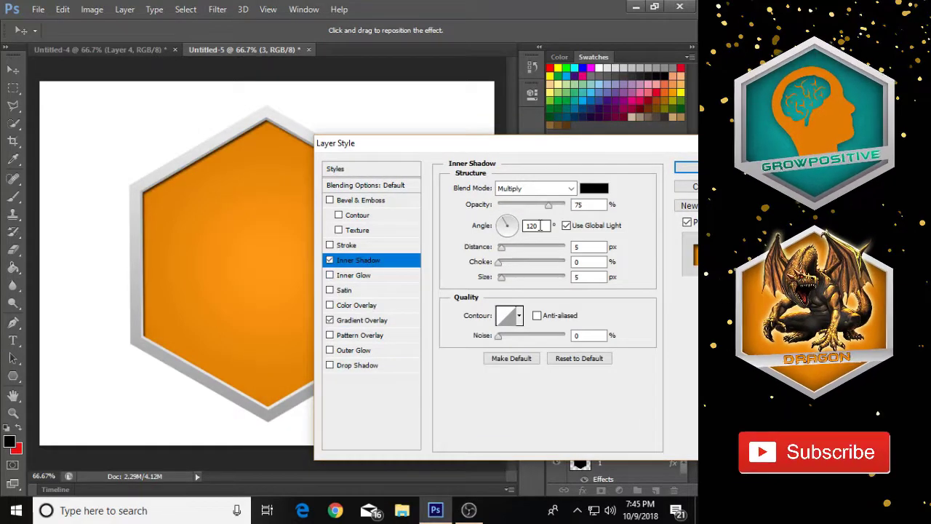
type("90")
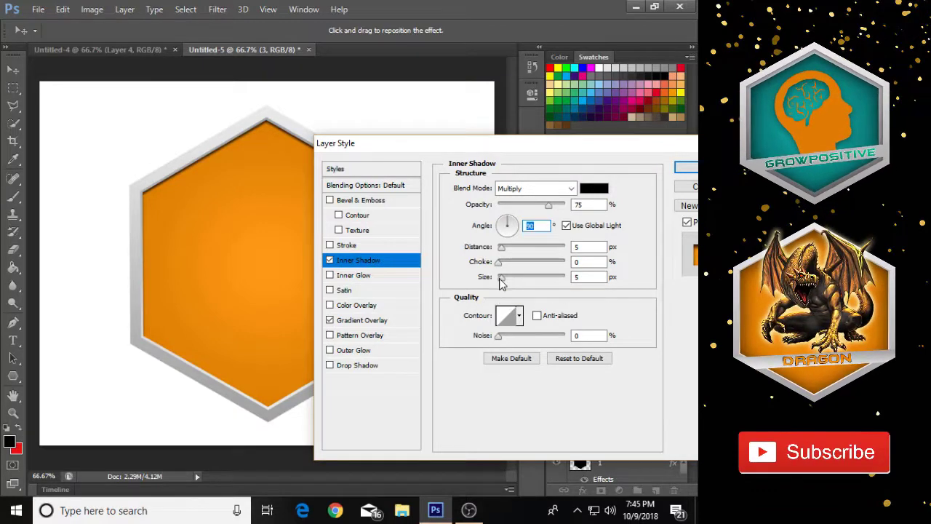
left_click_drag(500, 282, 522, 284)
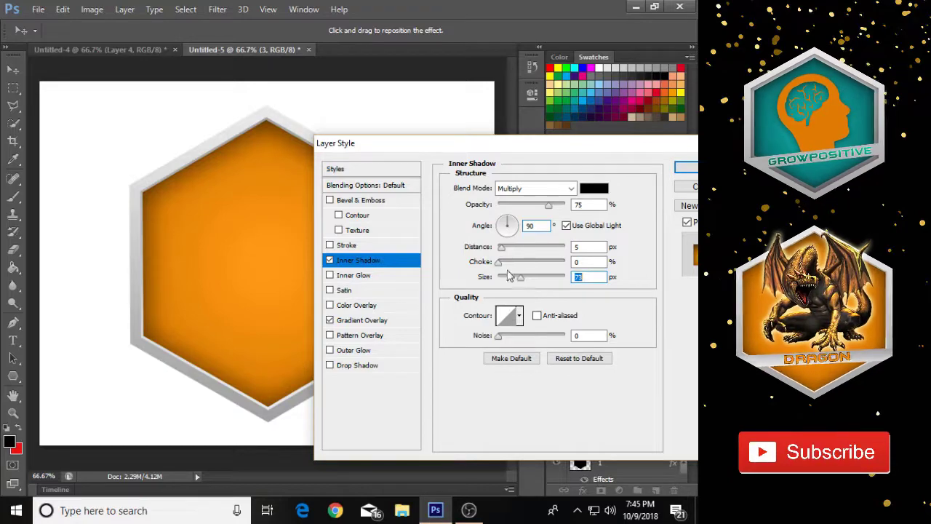
left_click_drag(539, 145, 433, 256)
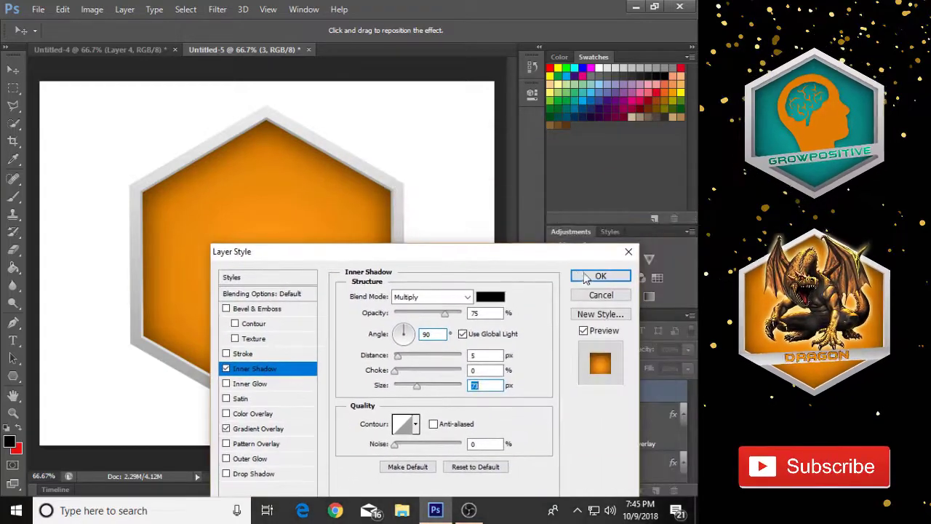
left_click(600, 275)
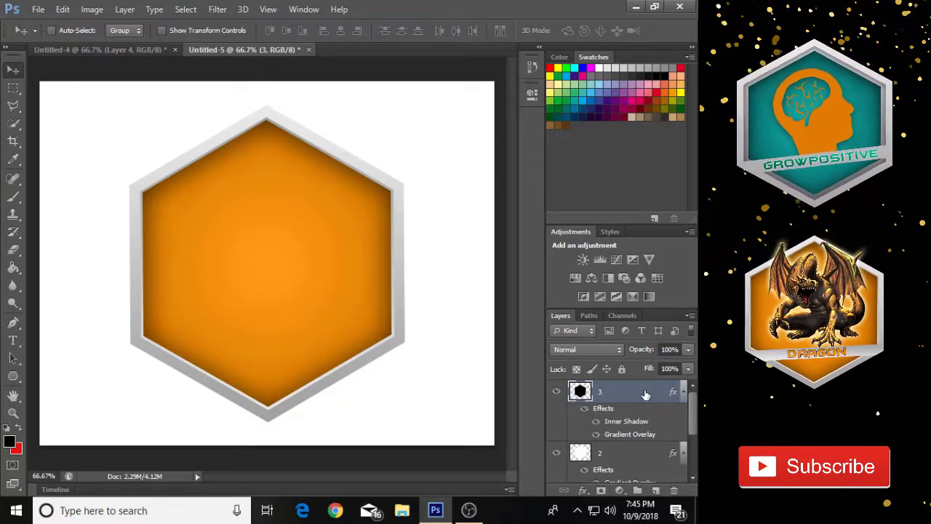
- Place the Gold_Dragon image from the Desktop and commit it higher inside the orange hexagon
left_click(38, 9)
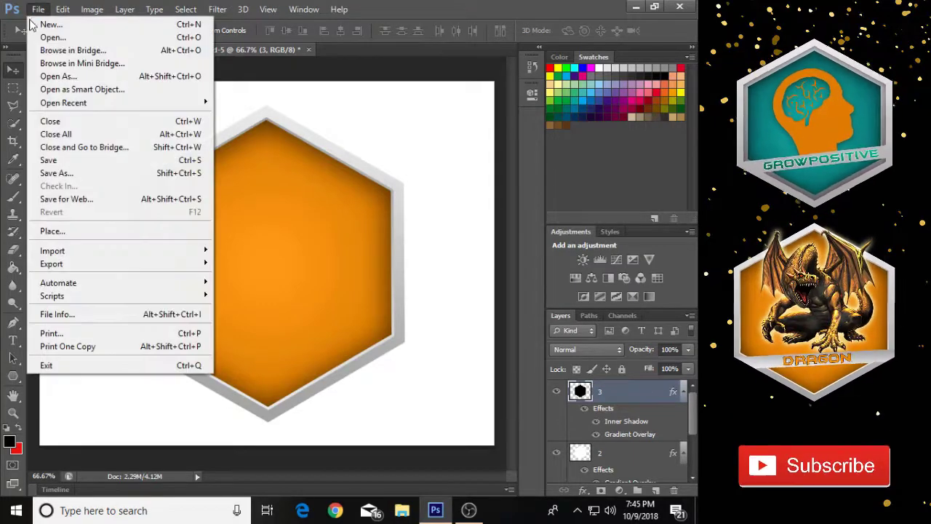
left_click(51, 228)
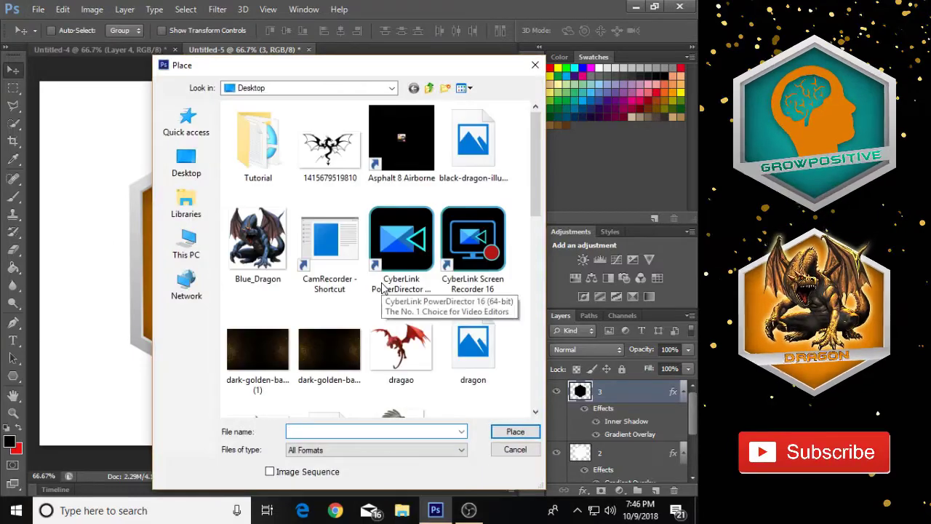
scroll(380, 287, "down", 10)
scroll(381, 288, "up", 6)
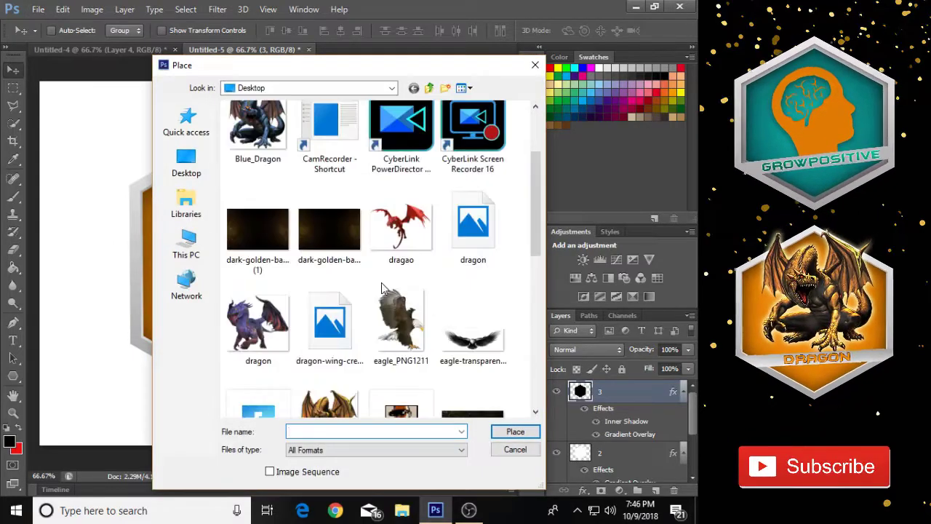
scroll(381, 288, "down", 3)
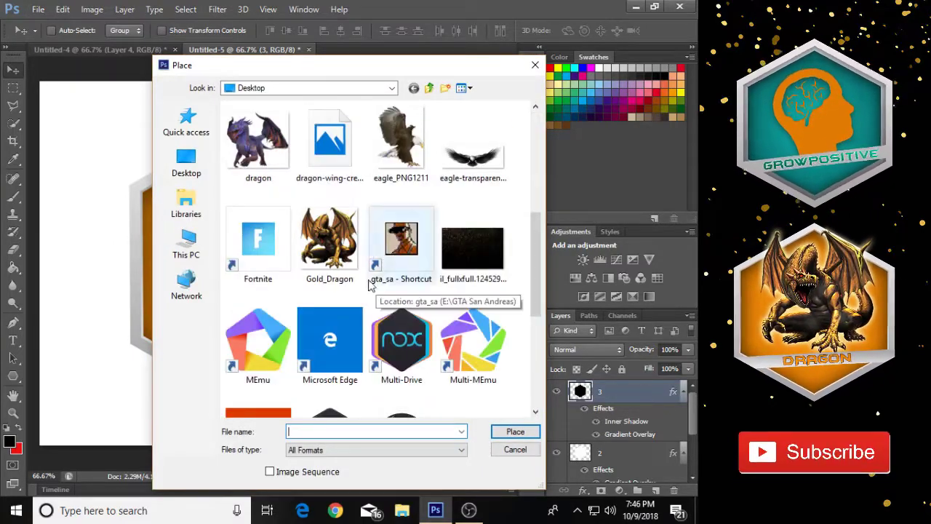
left_click(329, 244)
left_click(513, 432)
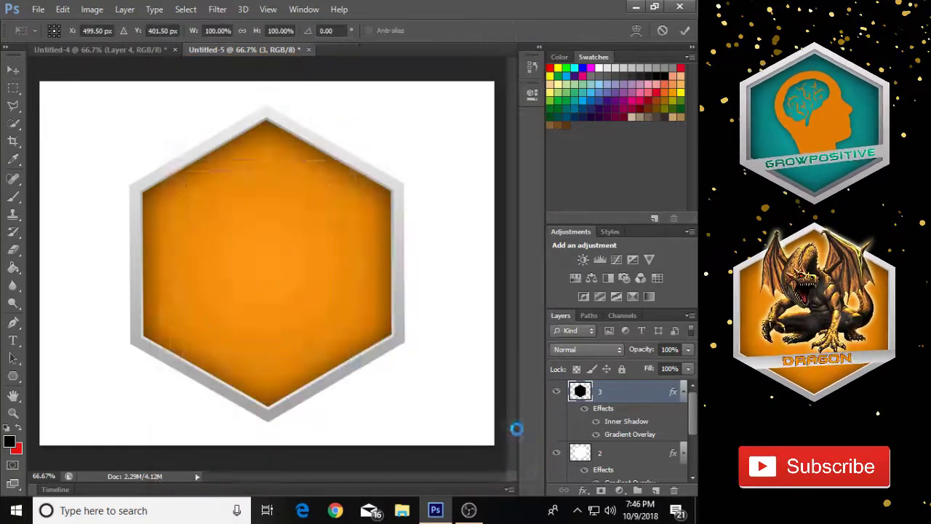
mouse_move(323, 282)
left_mouse_down()
mouse_move(323, 227)
mouse_move(325, 243)
mouse_move(340, 218)
mouse_move(335, 269)
left_mouse_up()
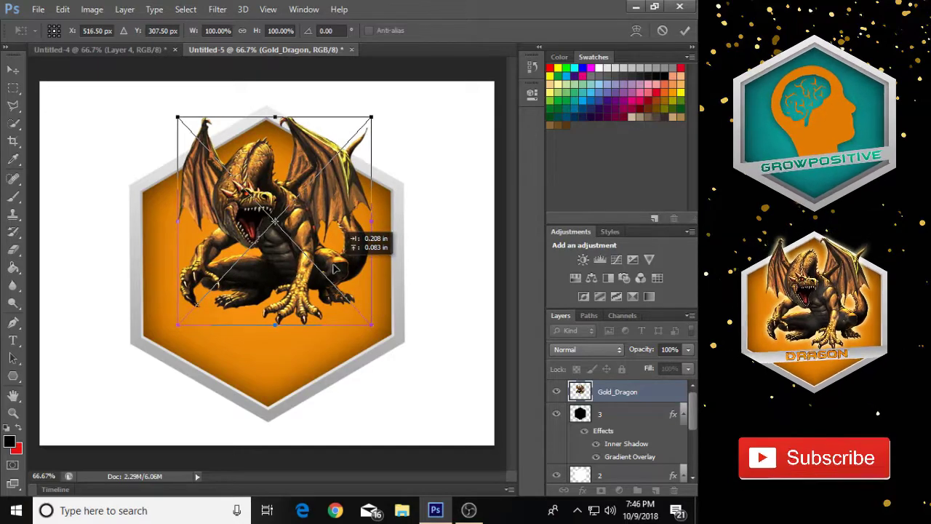
left_click(684, 30)
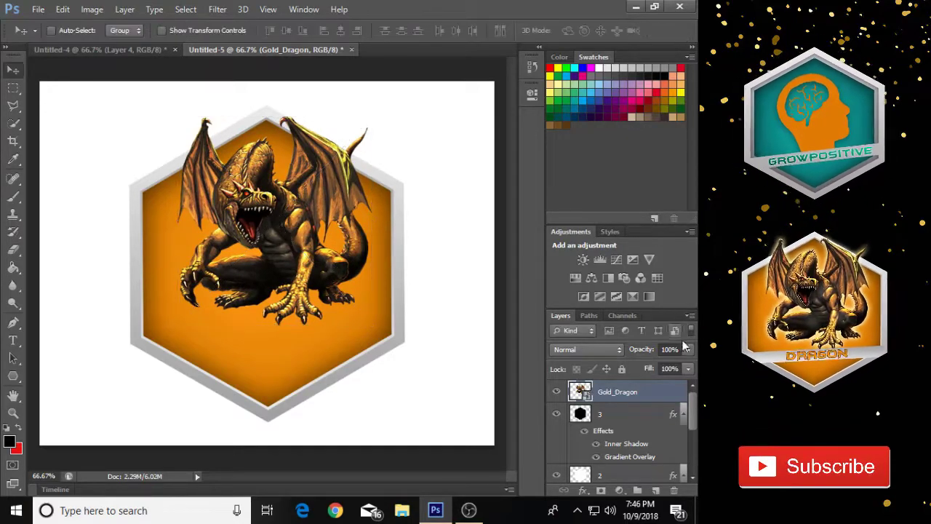
- Add a pale-yellow Outer Glow sized 35 px to the Gold_Dragon layer
right_click(671, 397)
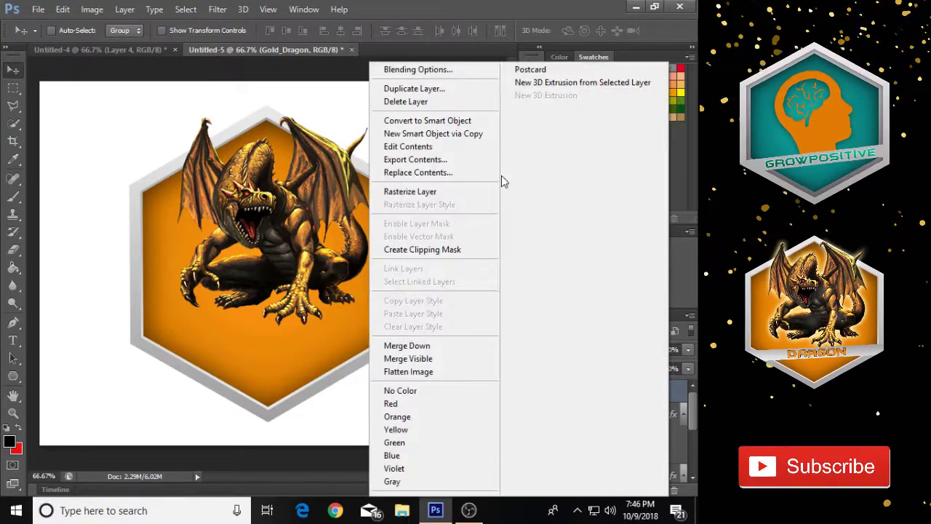
left_click(396, 68)
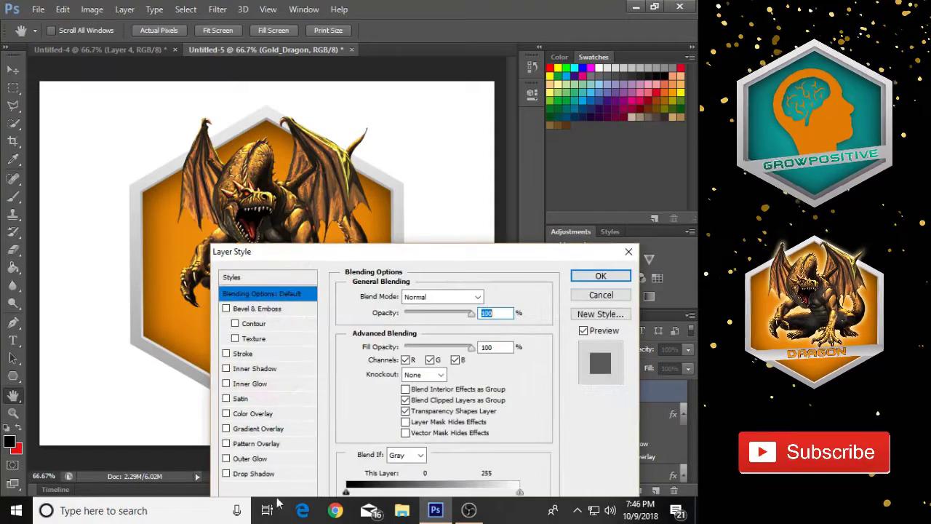
left_click(251, 458)
left_click_drag(414, 258, 536, 110)
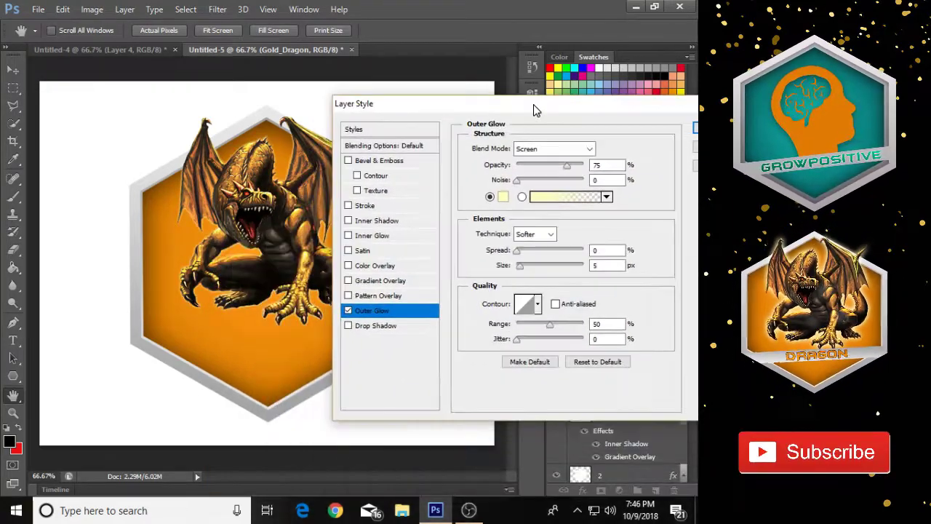
left_click(521, 267)
left_click_drag(523, 266, 530, 265)
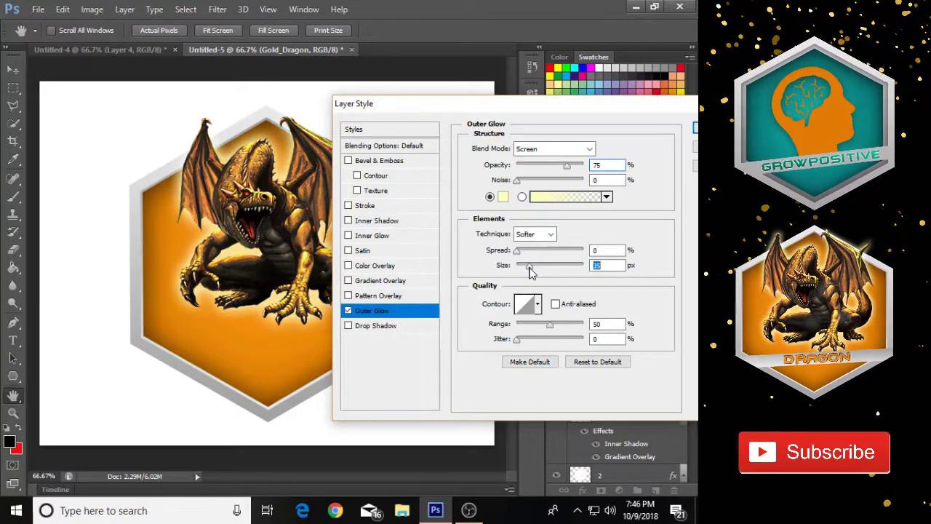
left_click_drag(620, 106, 562, 143)
left_click(663, 165)
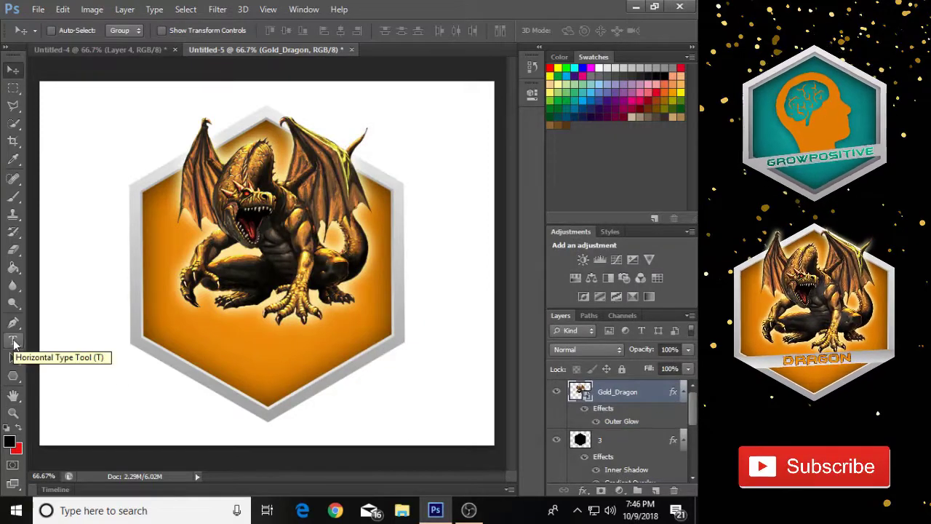
- Type DRAGON in black 45 pt BatmanForever below the dragon and nudge it lower
left_click(13, 341)
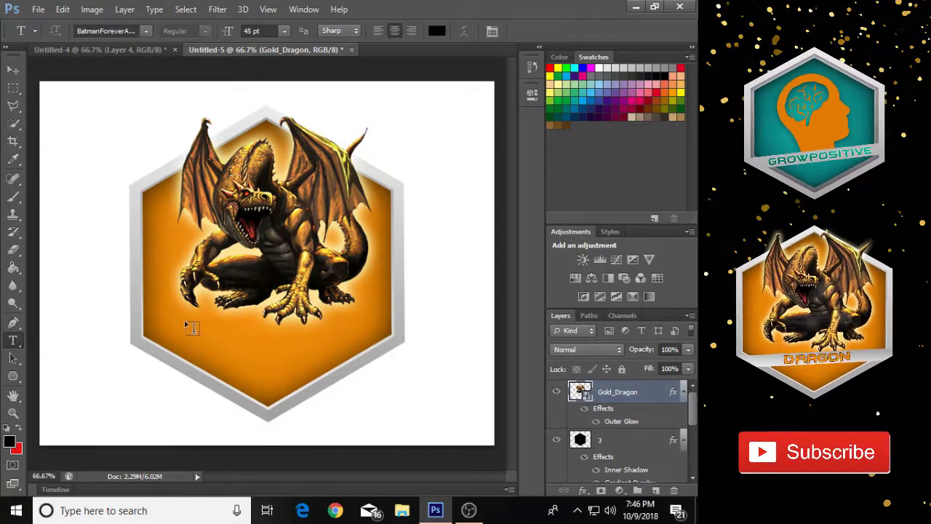
left_click_drag(190, 329, 344, 352)
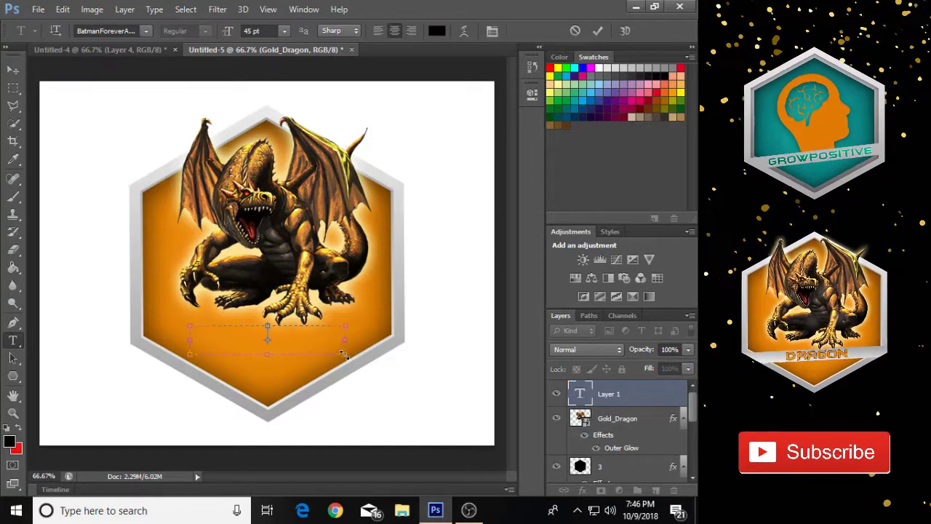
type("DRAGON")
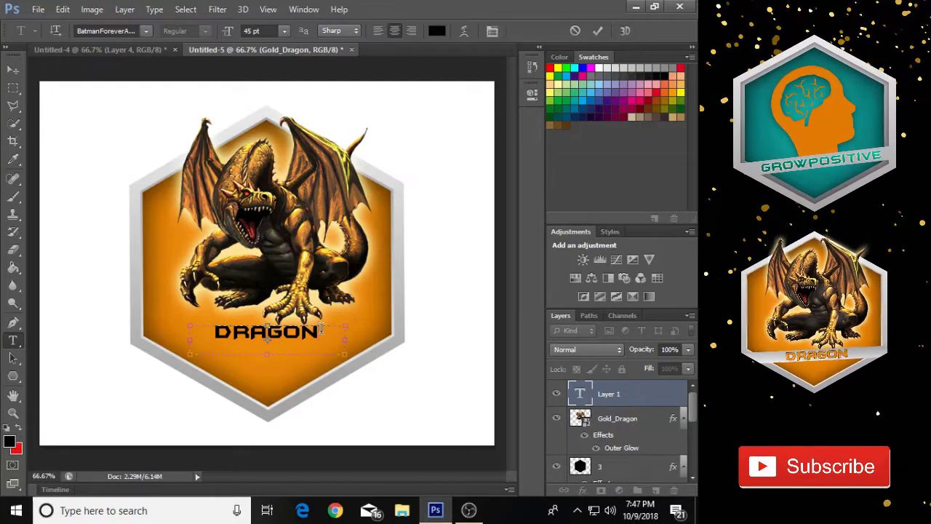
key("ctrl+Return")
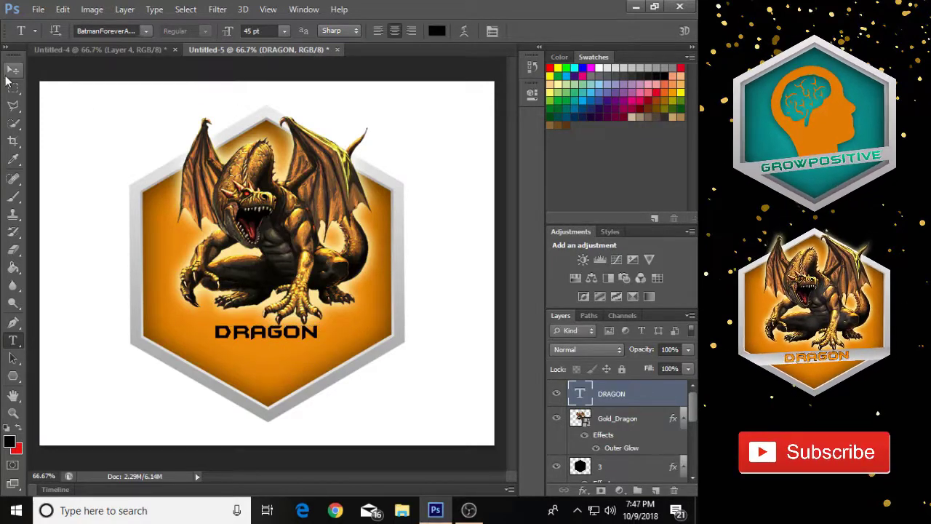
left_click(10, 73)
left_click_drag(274, 338, 280, 353)
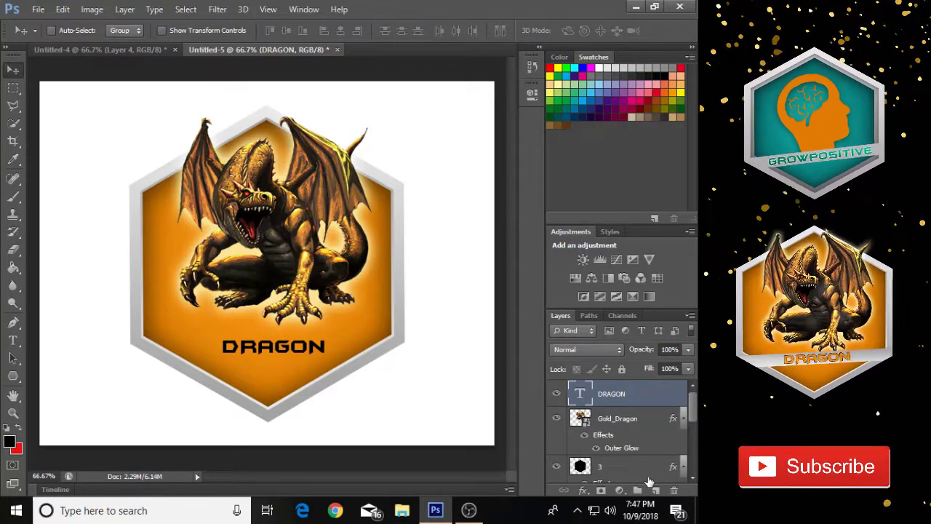
- Delete the DRAGON text layer and add a new empty Layer 1
left_click(130, 48)
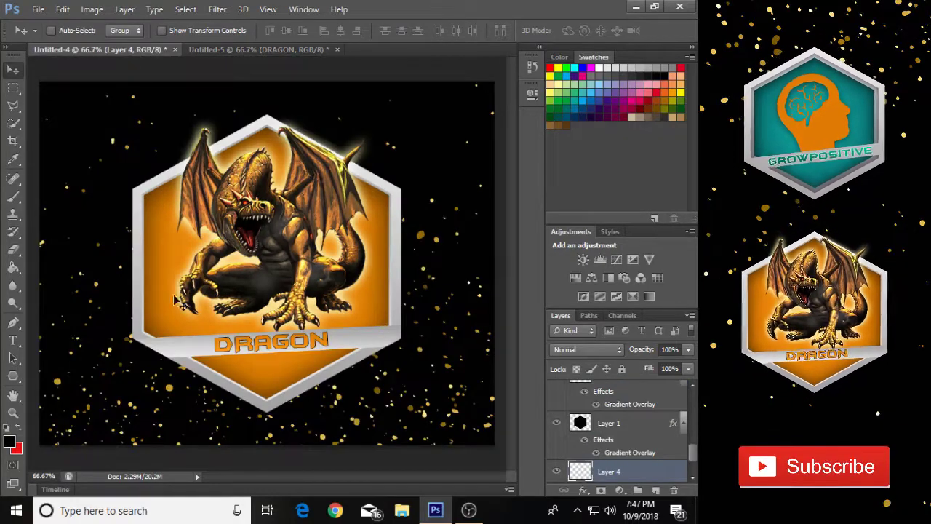
left_click(225, 50)
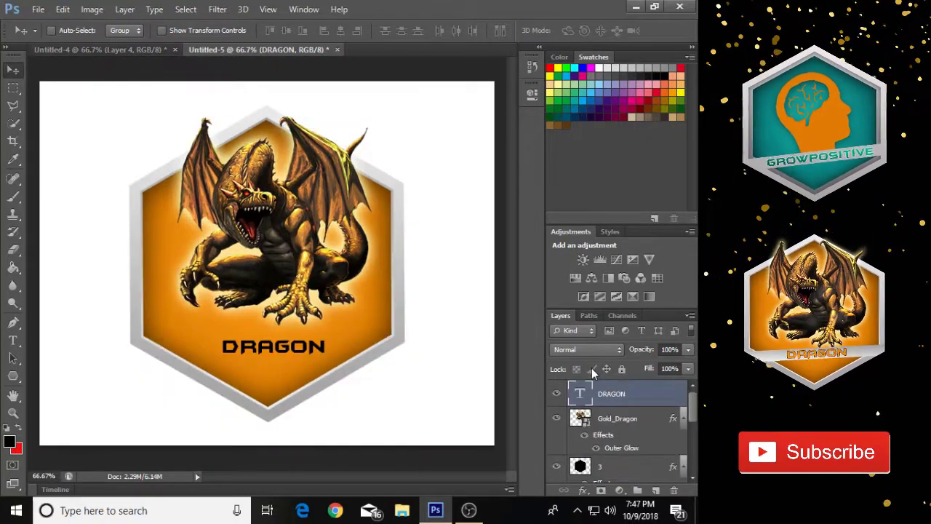
key("Delete")
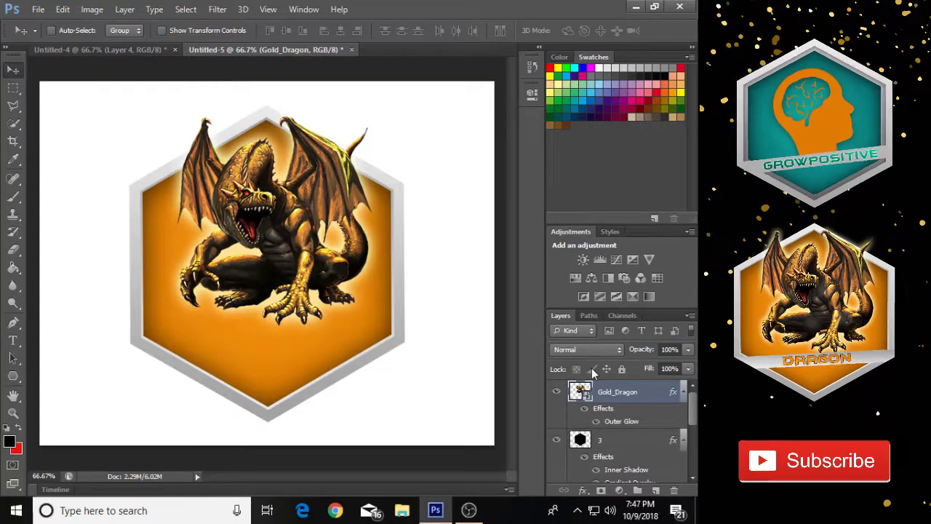
left_click(656, 492)
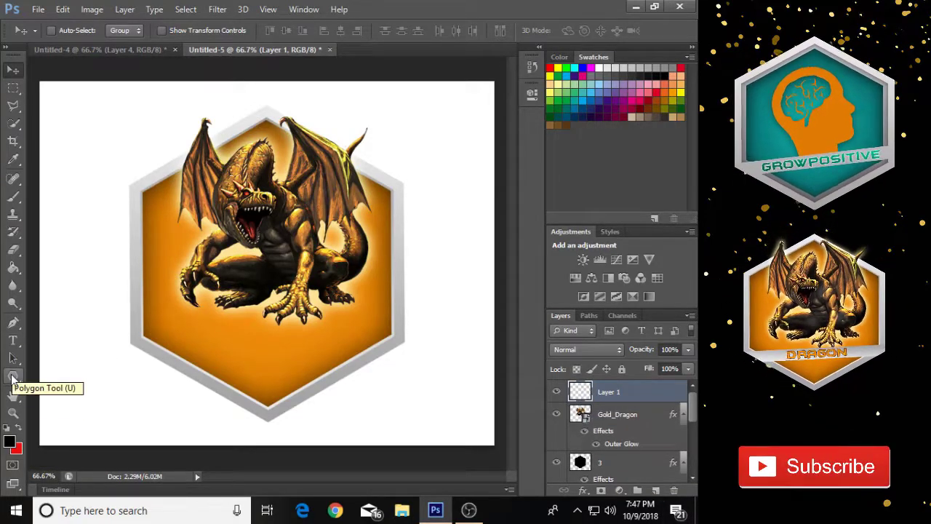
- Draw a black rectangle bar across the lower hexagon and tilt it about -5°
left_click(16, 376)
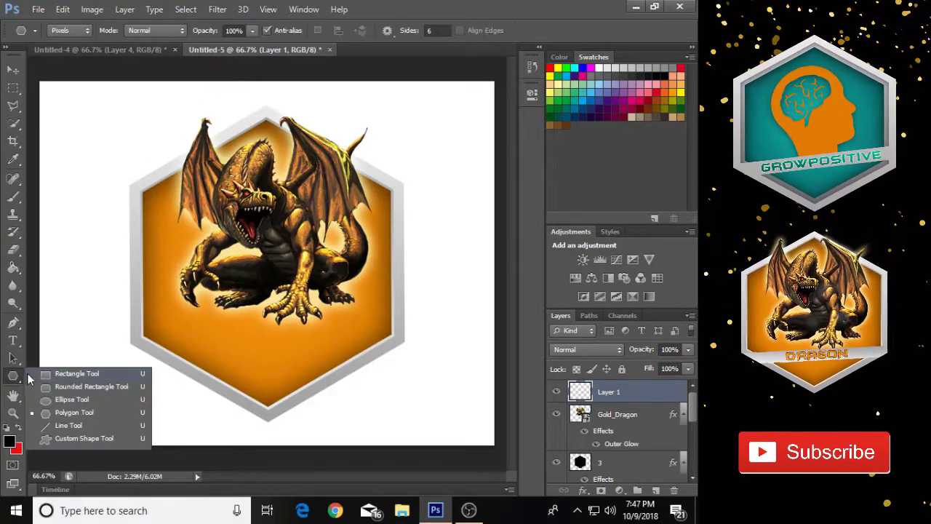
left_click(45, 374)
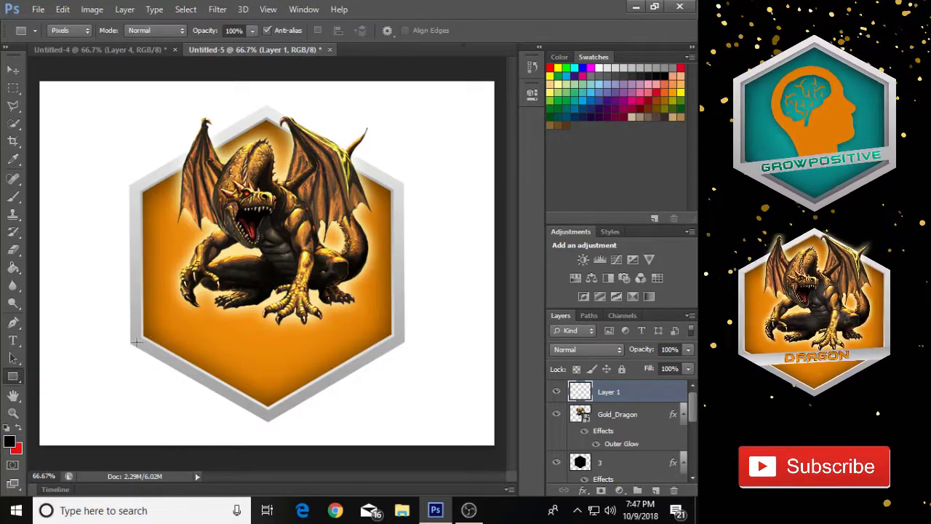
left_click_drag(138, 340, 419, 359)
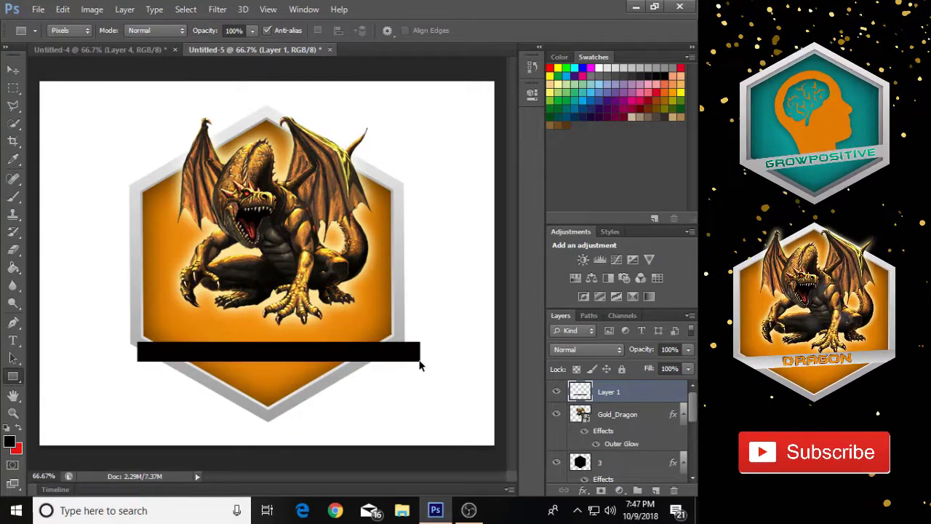
key("ctrl+t")
left_click_drag(435, 338, 431, 325)
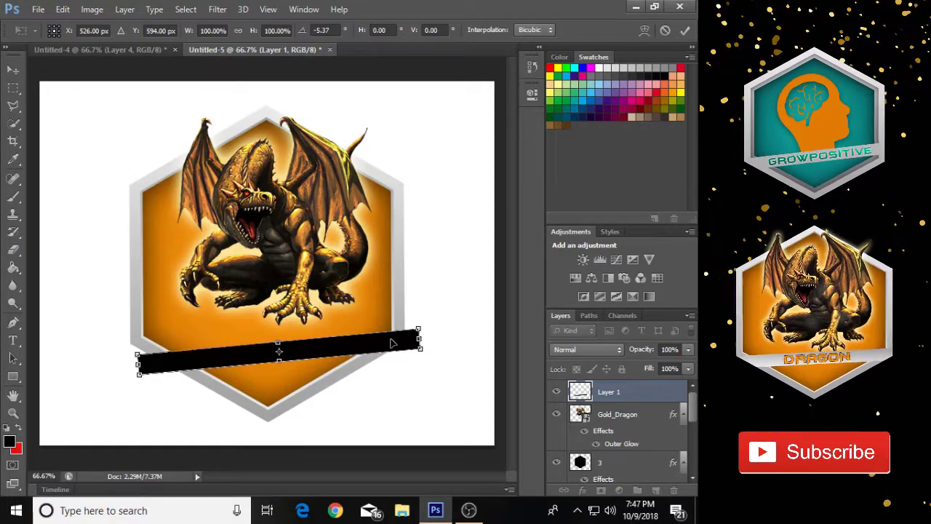
key("Return")
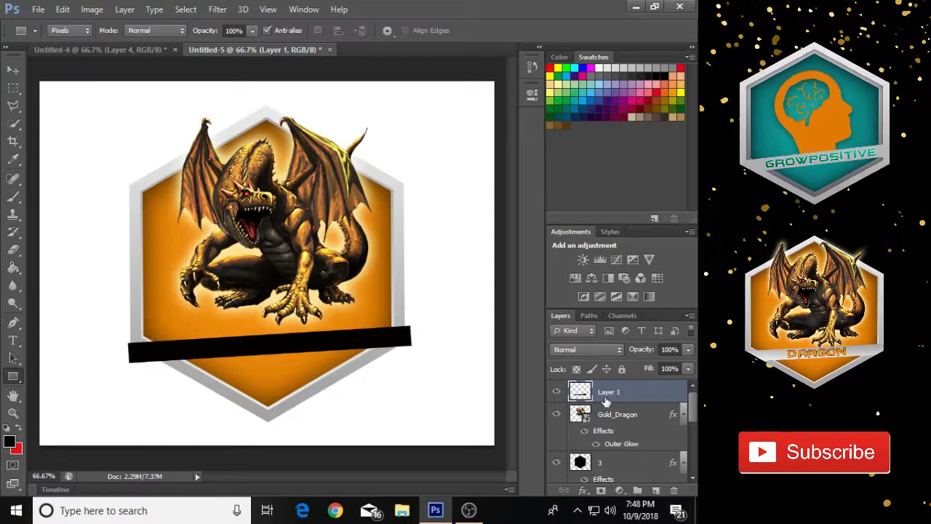
key("ctrl+plus")
key("ctrl+plus")
key("ctrl+plus")
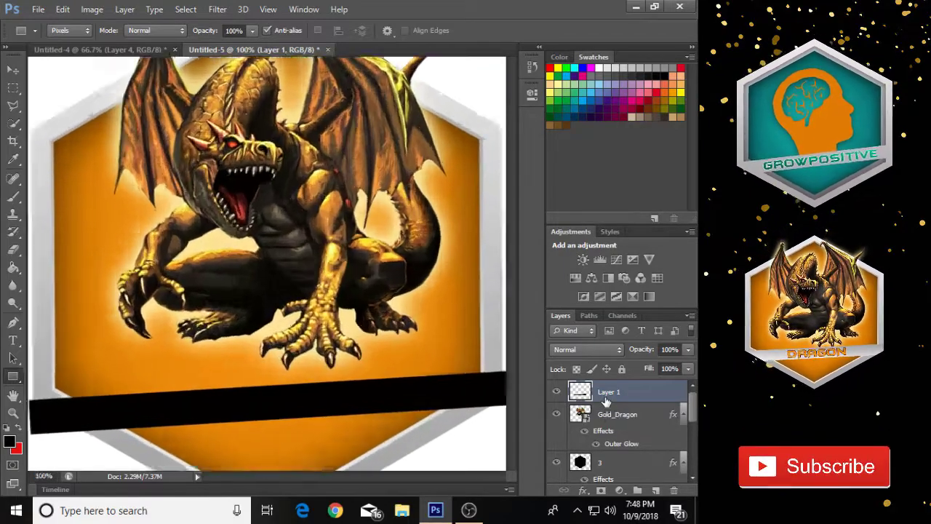
left_click_drag(347, 476, 391, 477)
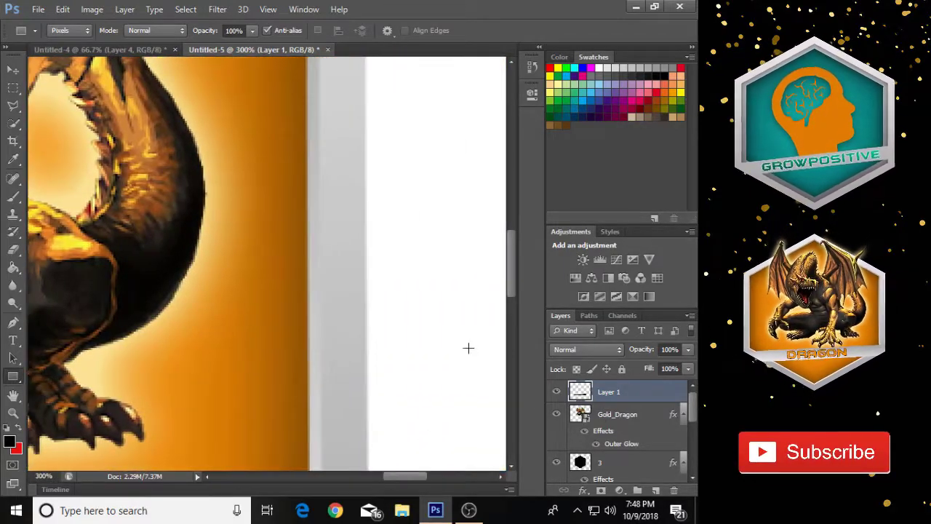
- Cut off the bar's right end along the hexagon frame's slanted edge
left_click_drag(515, 270, 508, 330)
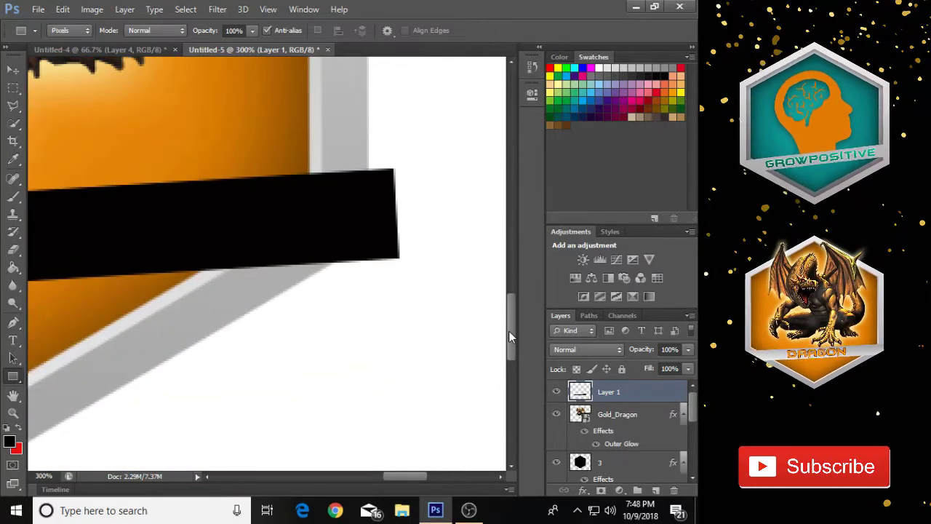
left_click(8, 109)
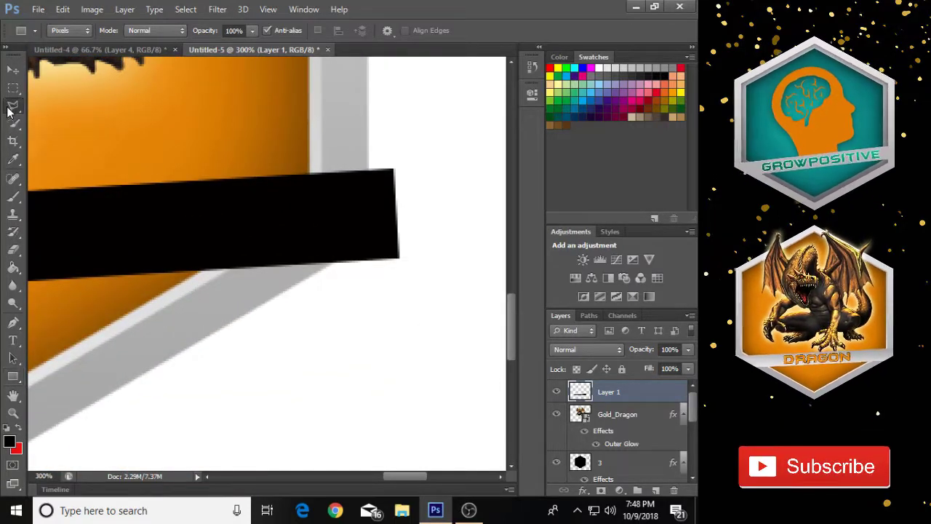
left_click(327, 267)
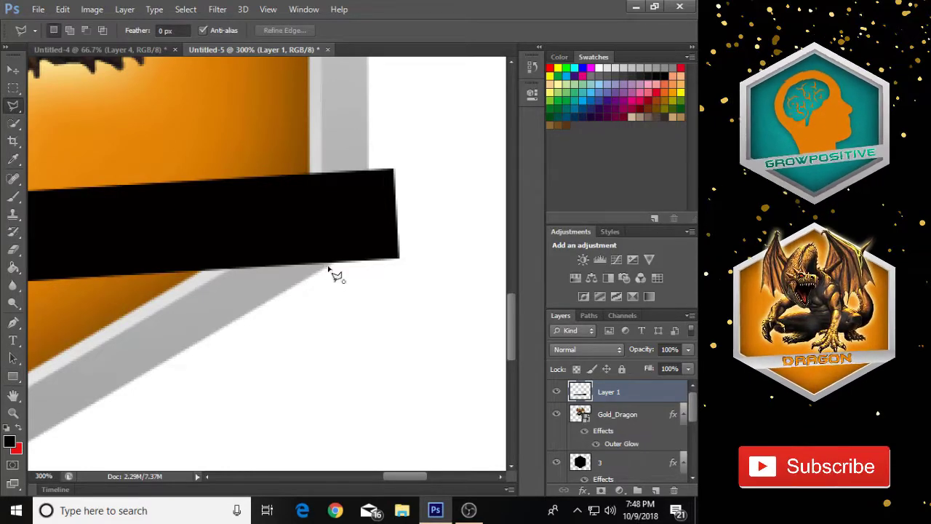
left_click(372, 232)
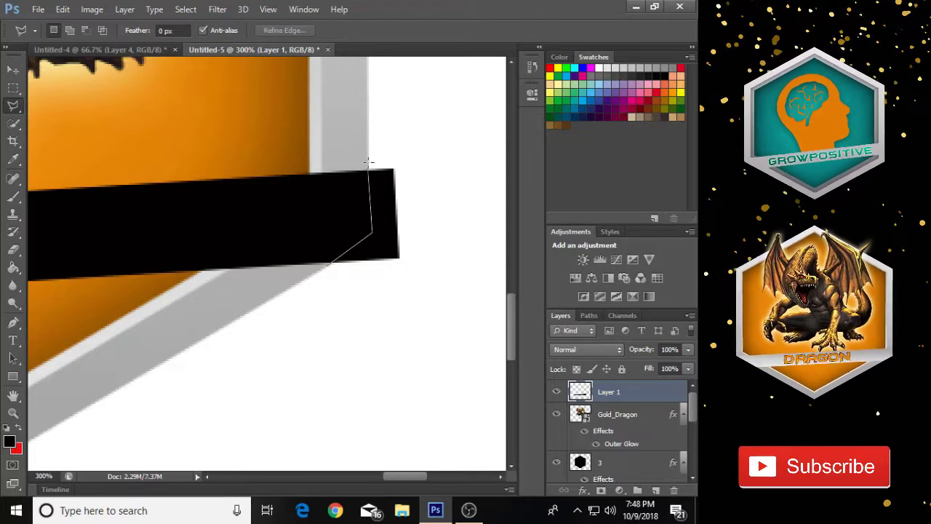
left_click(369, 162)
left_click(439, 163)
left_click(434, 347)
left_click(330, 267)
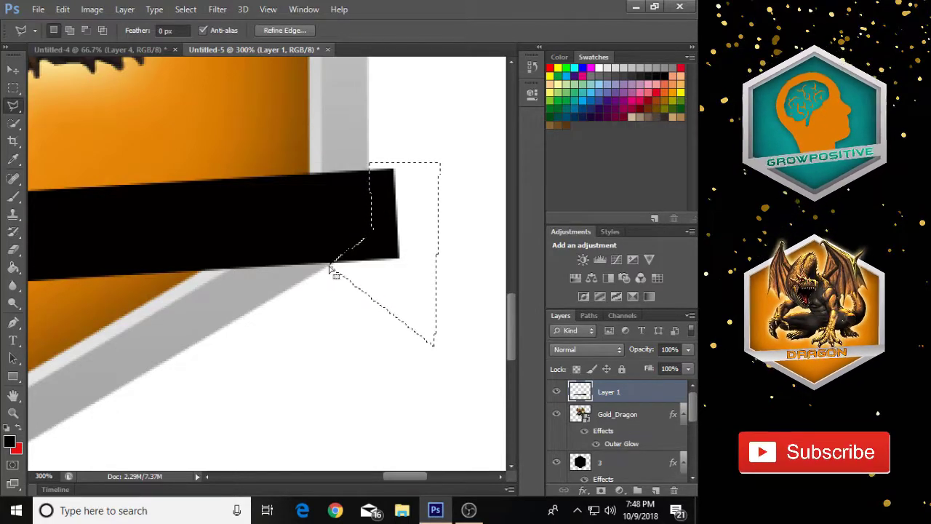
key("Delete")
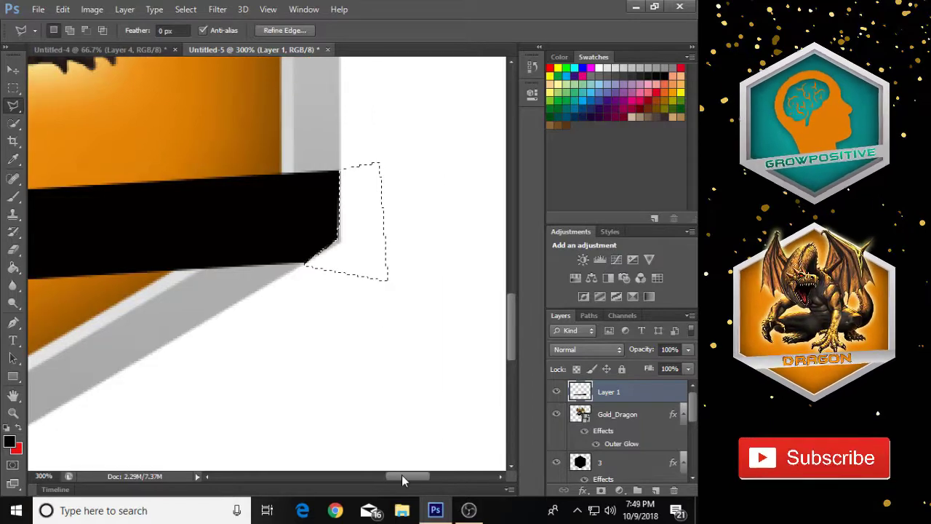
- Cut off the bar's left end beyond the frame, deselect, and fit the badge on screen
mouse_move(402, 476)
left_mouse_down()
mouse_move(284, 465)
mouse_move(321, 477)
mouse_move(299, 477)
left_mouse_up()
key("Delete")
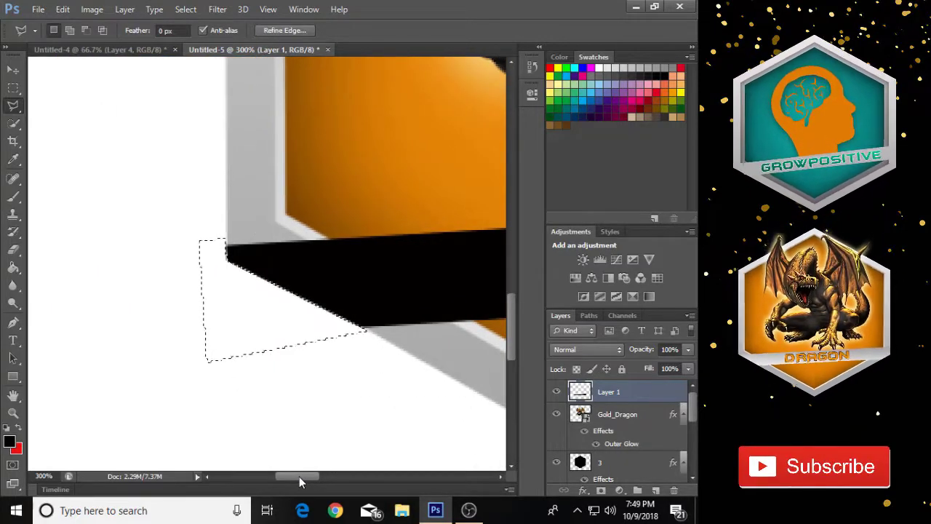
key("ctrl+d")
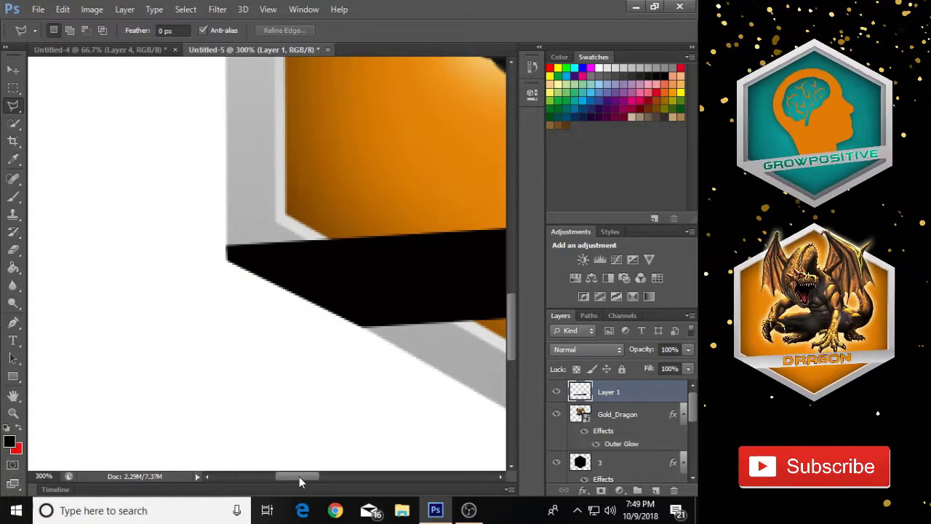
key("ctrl+0")
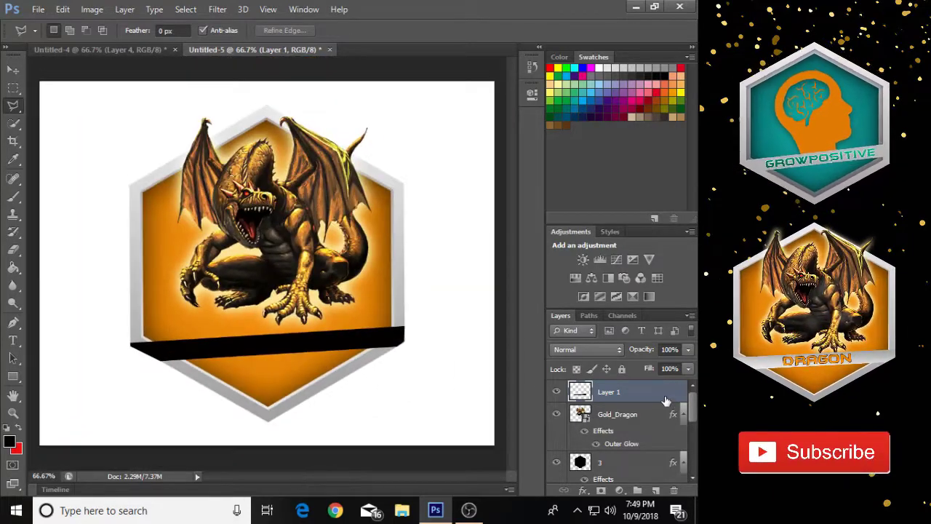
- Give Layer 1 a reversed silver-preset Gradient Overlay layer style
right_click(665, 400)
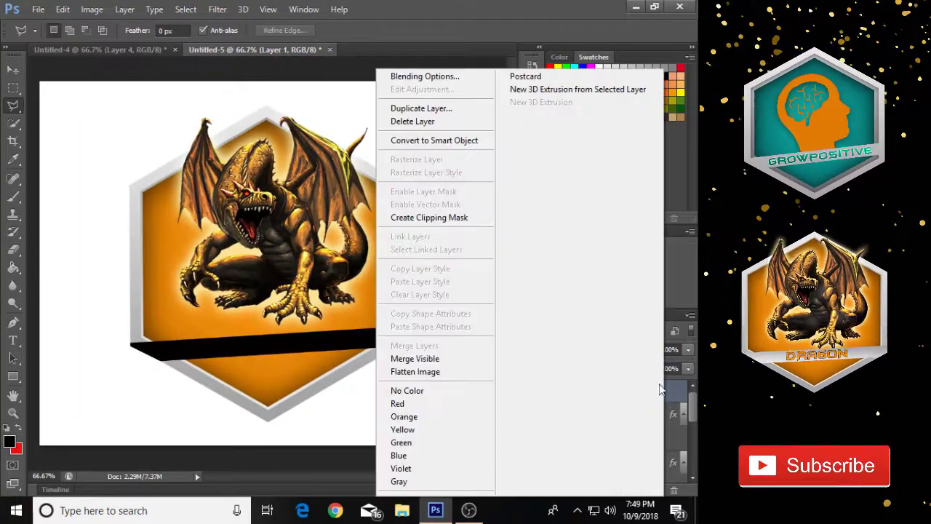
left_click(432, 79)
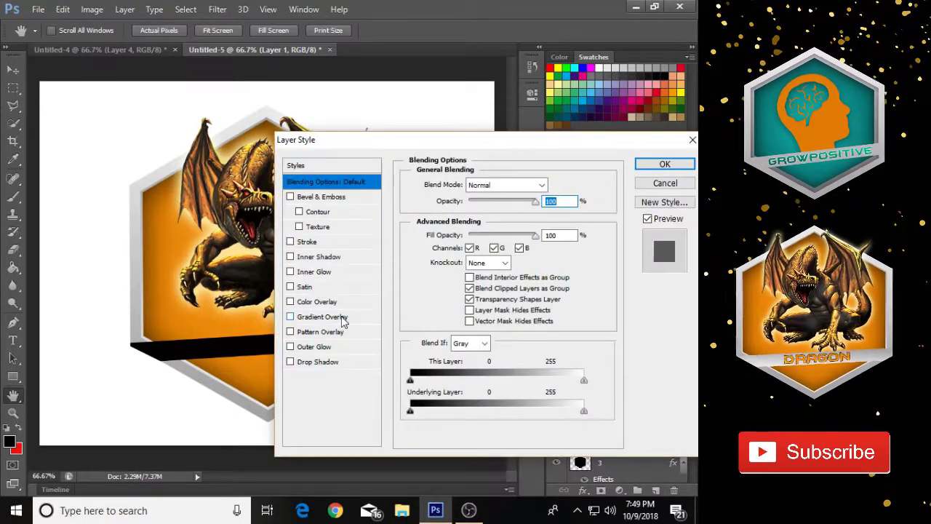
left_click(334, 316)
left_click(477, 221)
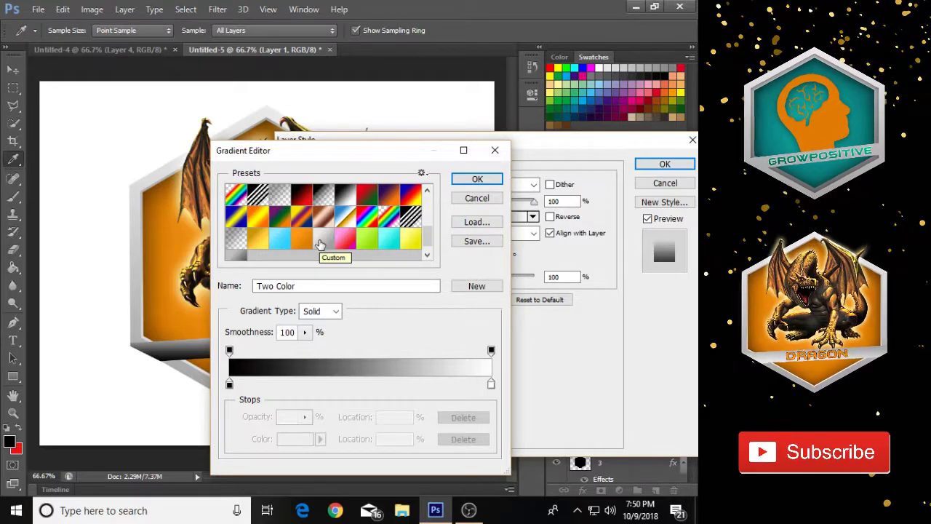
left_click(320, 242)
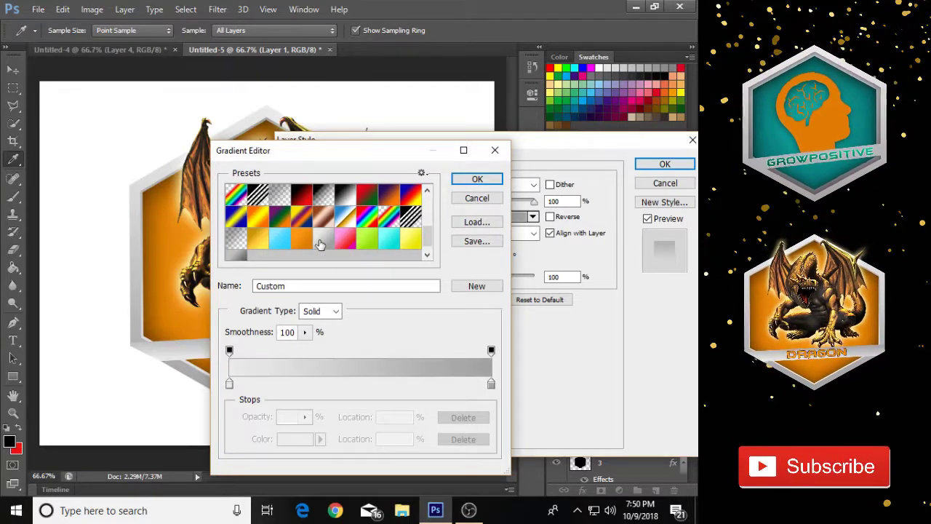
left_click(477, 178)
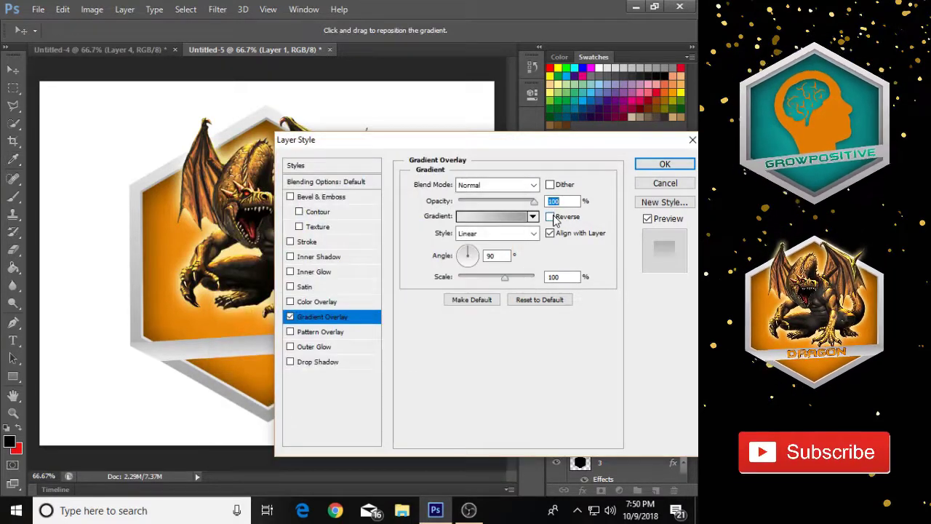
left_click(550, 216)
left_click(662, 164)
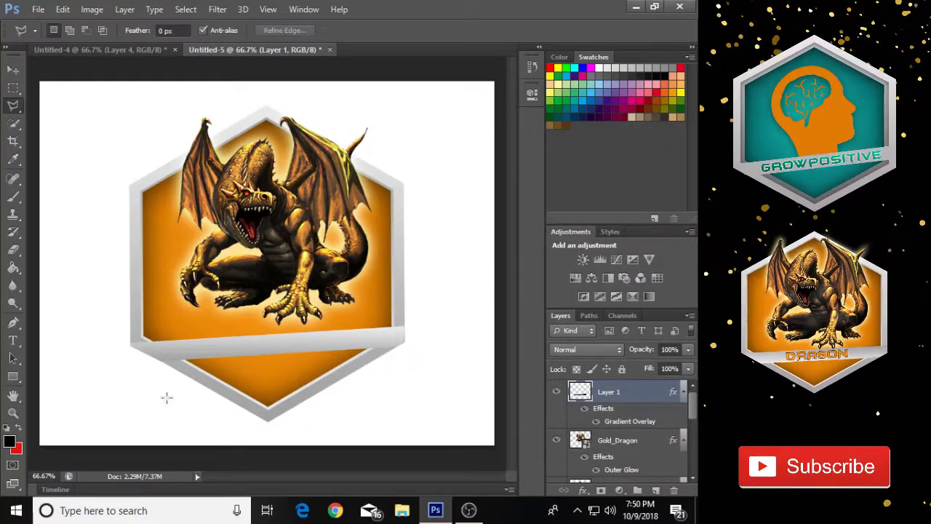
- Type DRAGON in a text box on the silver ribbon and commit it
left_click(12, 340)
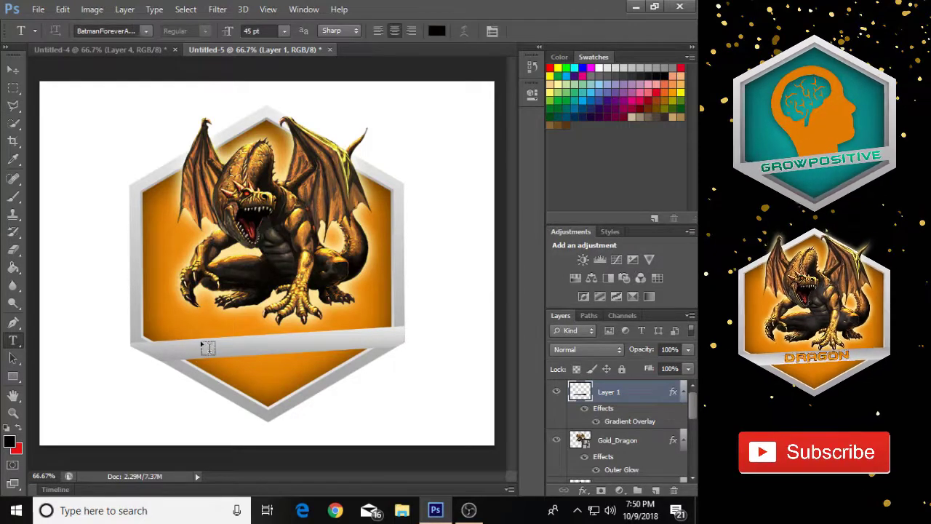
left_click_drag(220, 346, 241, 353)
left_click_drag(338, 369, 349, 367)
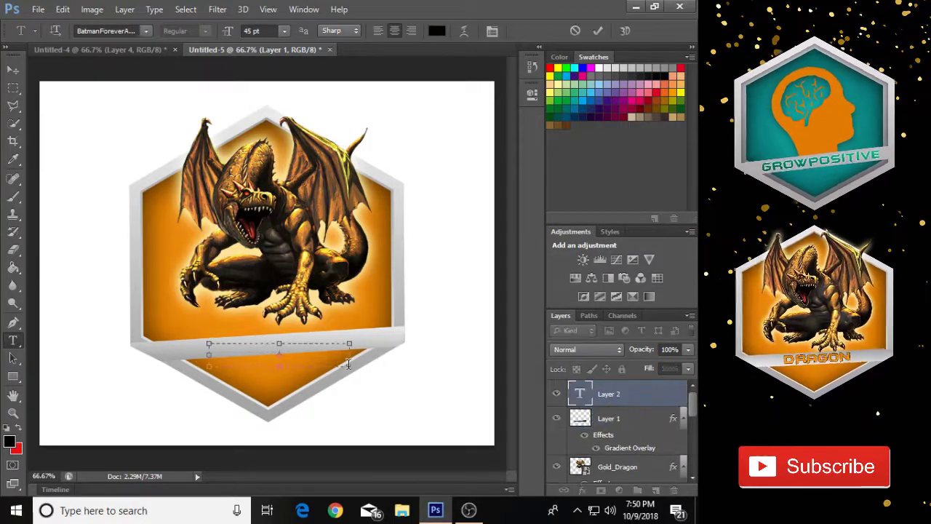
type("DRAGON")
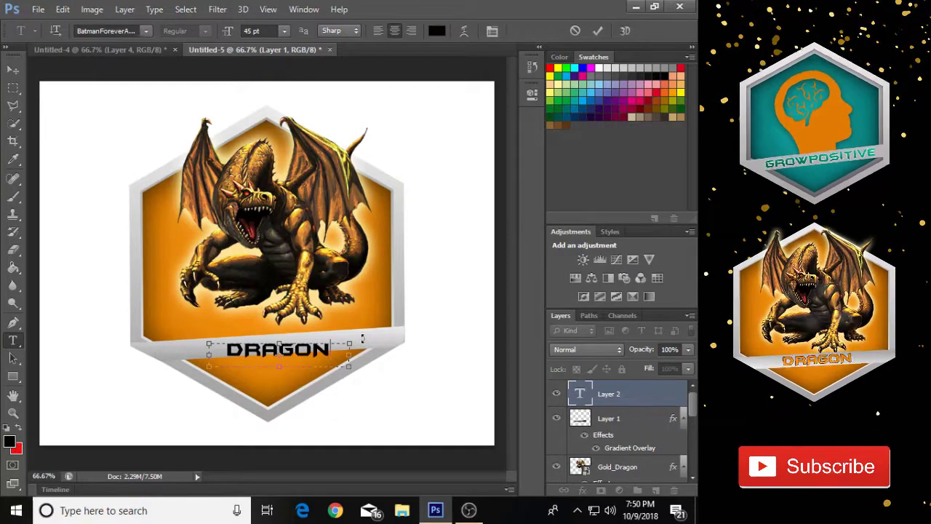
key("ctrl+Return")
key("v")
left_click(270, 354)
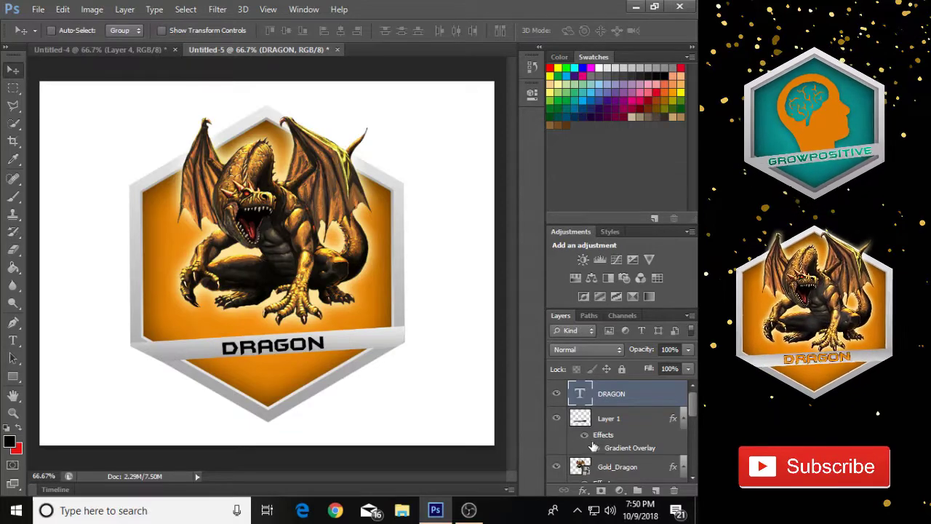
- Add an orange-preset Gradient Overlay to the DRAGON text layer
right_click(665, 403)
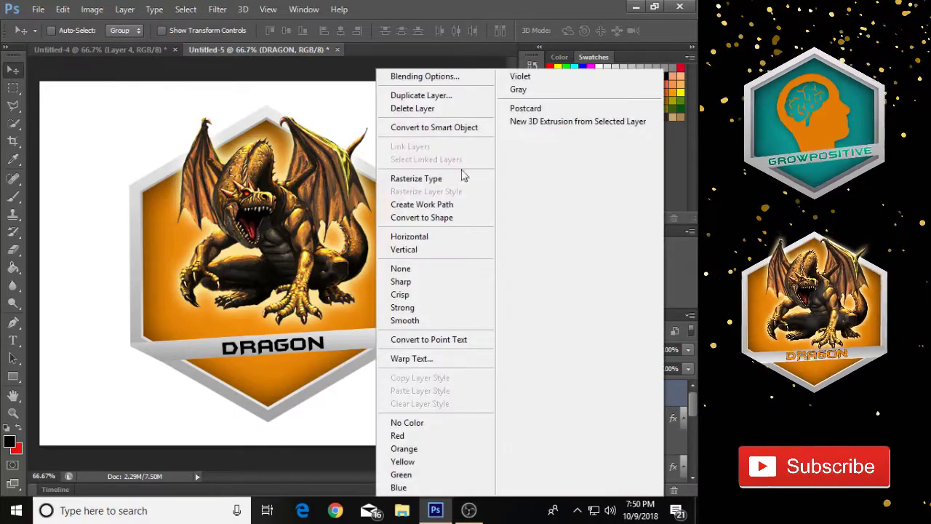
left_click(416, 81)
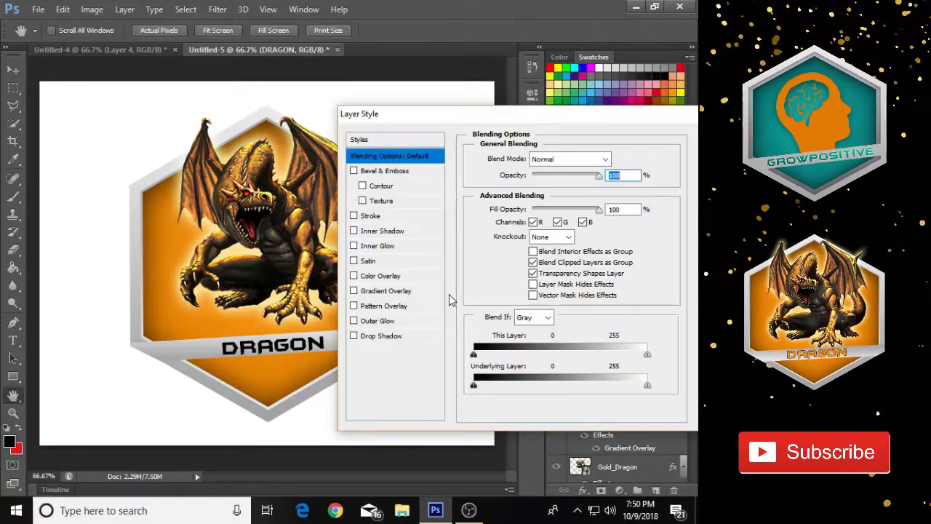
left_click(400, 291)
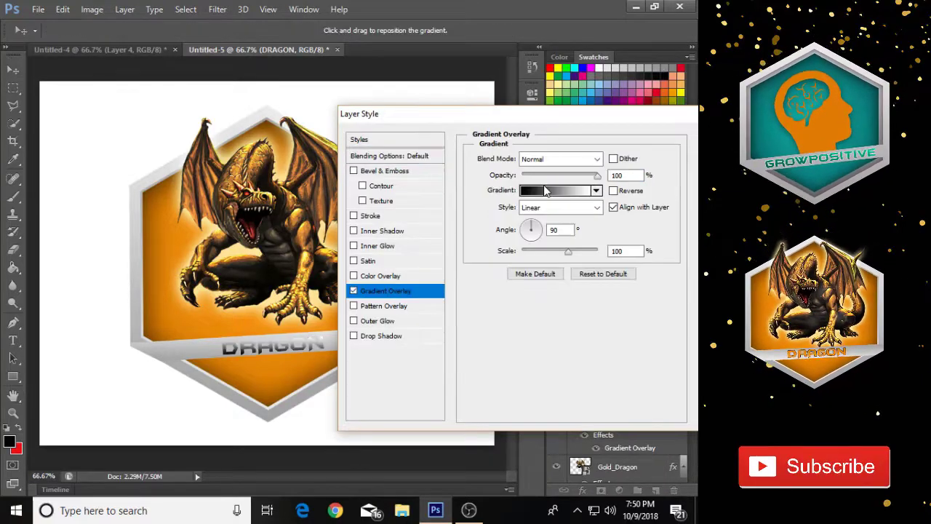
left_click(547, 190)
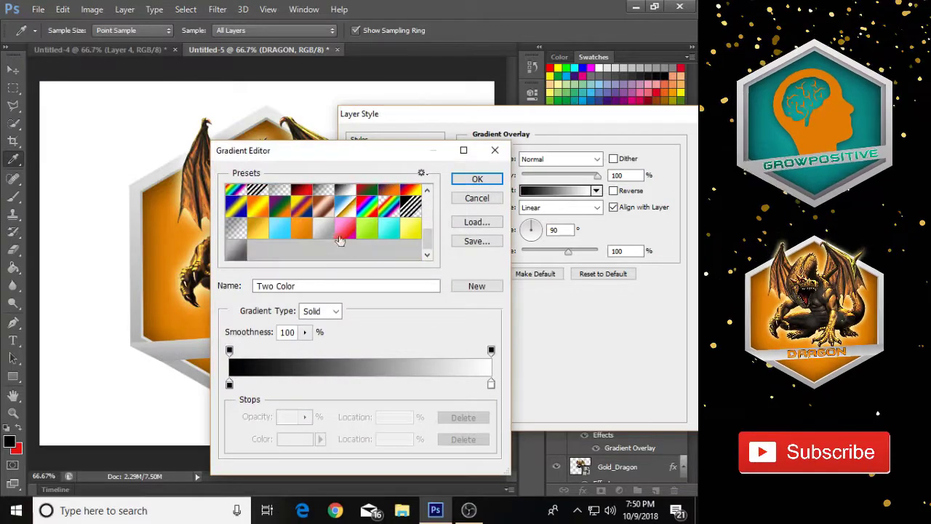
left_click(301, 231)
left_click(474, 182)
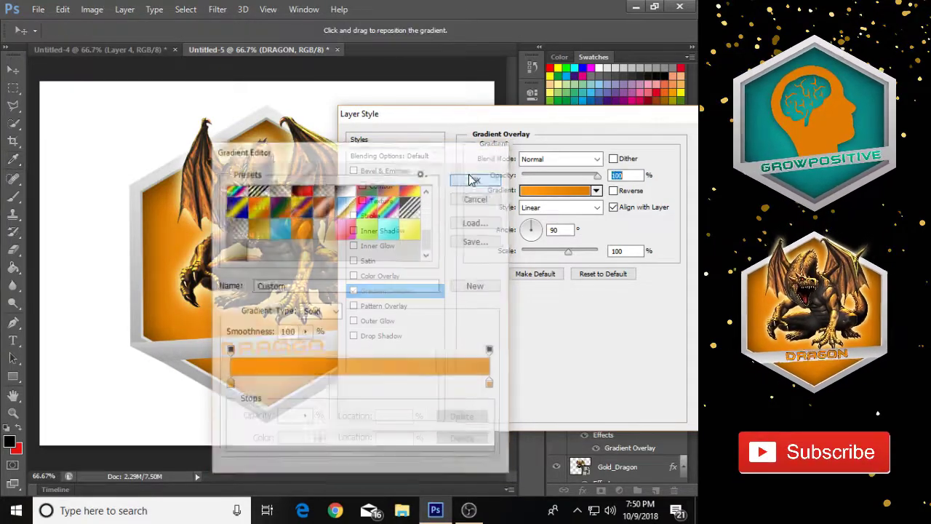
- Add an Inner Shadow in near-white faf8f8 to the DRAGON text
left_click(407, 246)
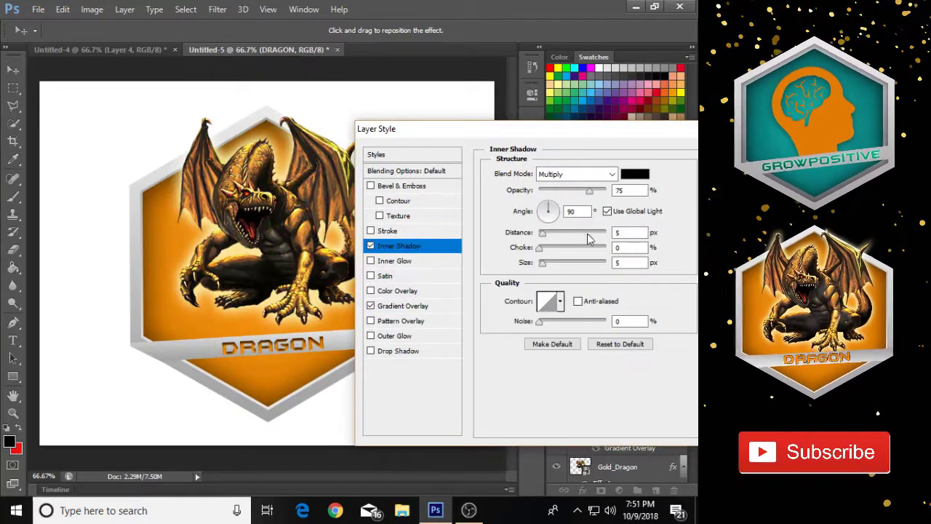
left_click(631, 177)
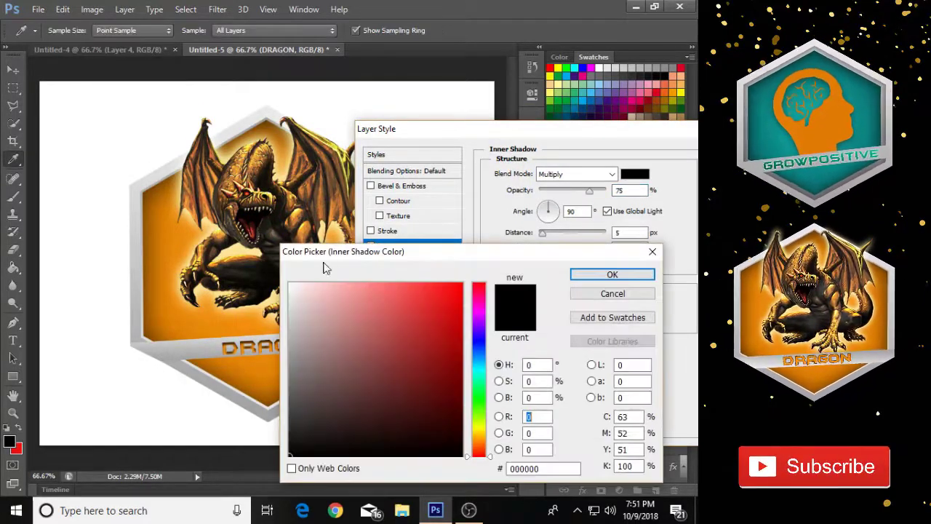
left_click(289, 286)
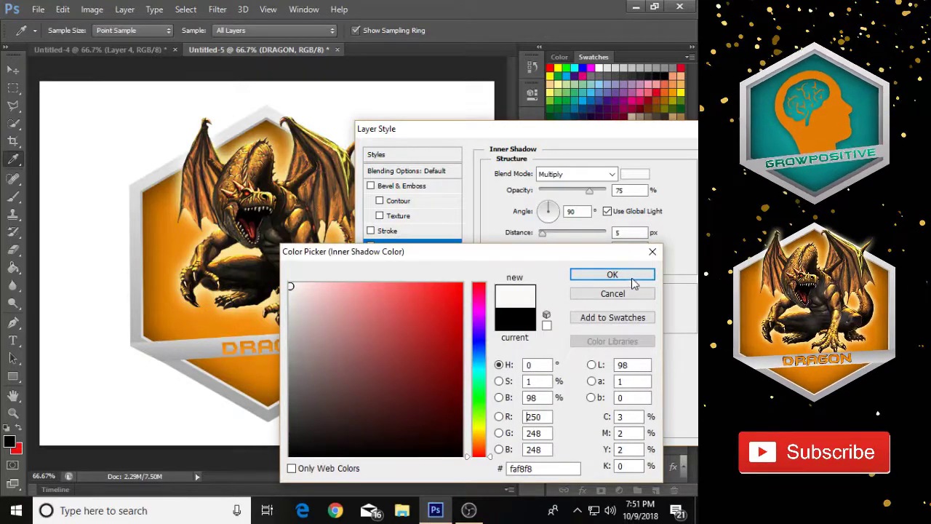
left_click(617, 274)
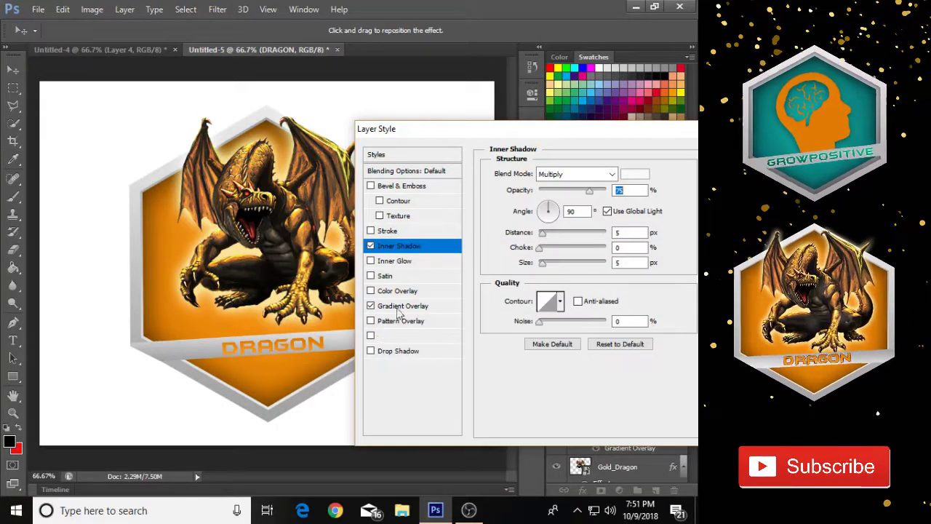
- Add a 1 px Stroke outline and apply the DRAGON layer styles
left_click(387, 231)
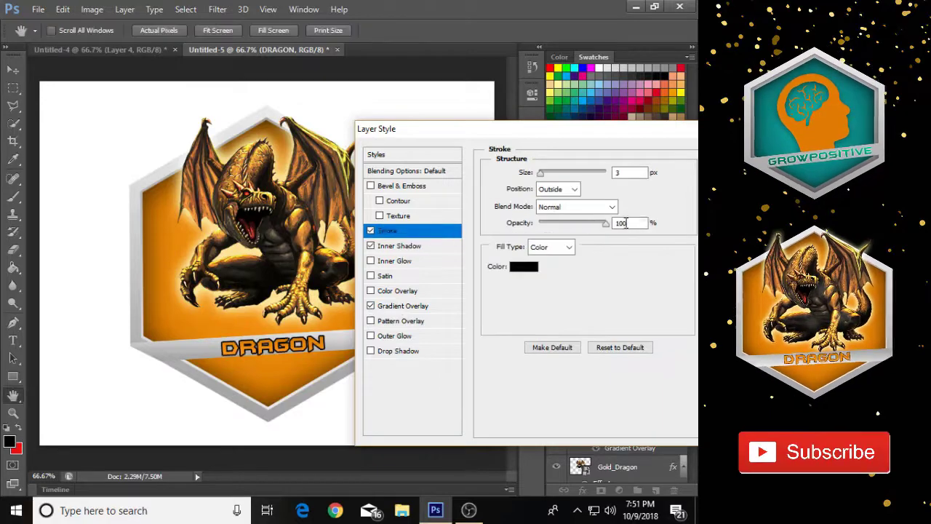
left_click(624, 173)
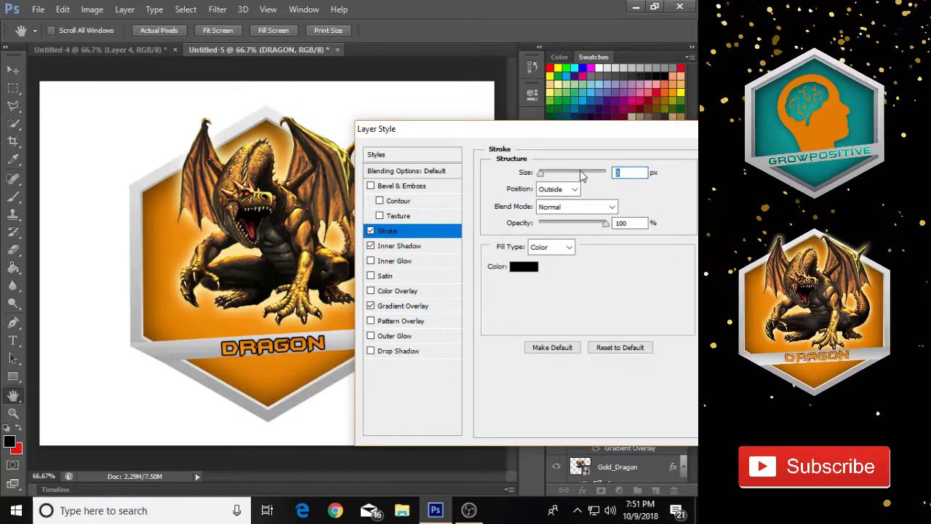
type("1")
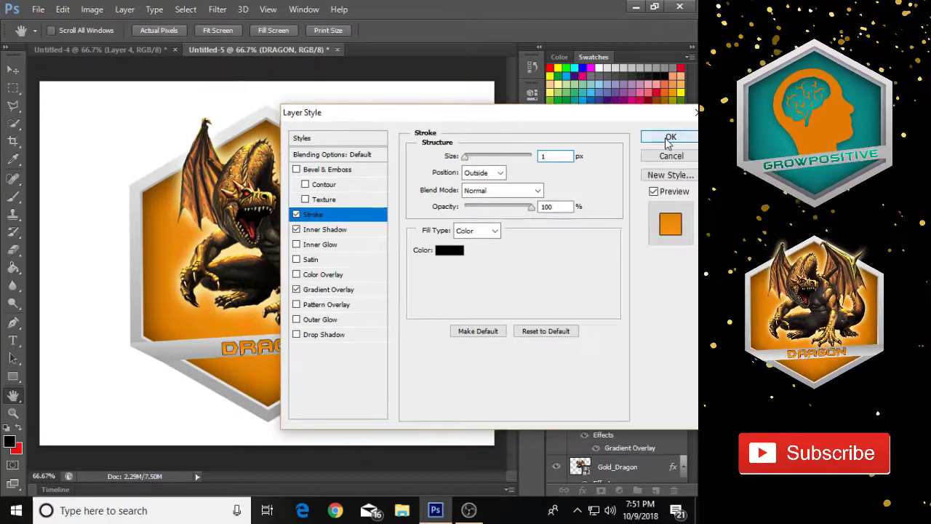
left_click(668, 139)
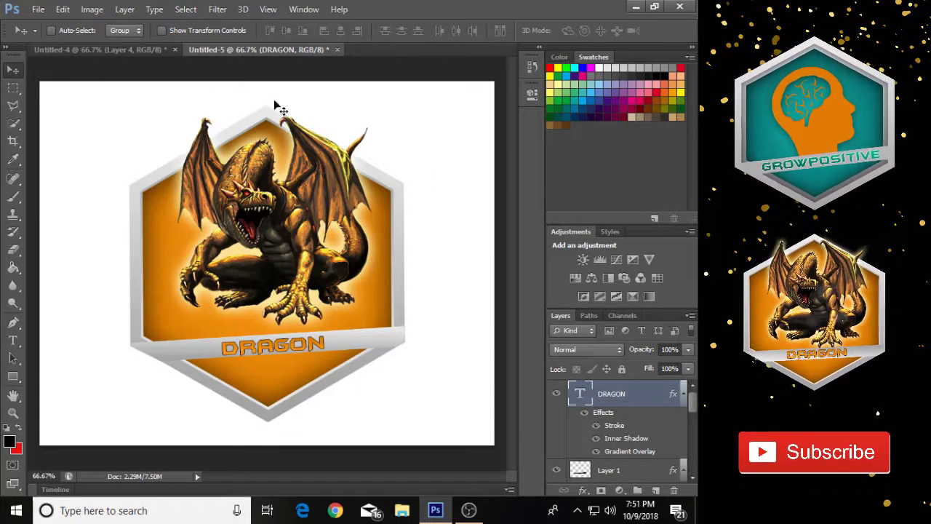
- Place the gold-speckled black image above the Background, rotated and enlarged to fill the canvas
scroll(620, 451, "down", 5)
left_click(621, 471)
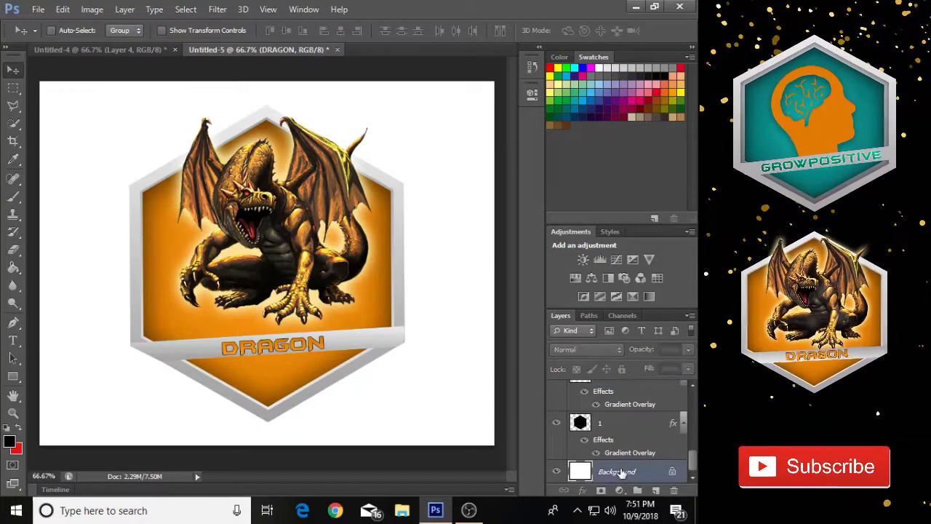
left_click(38, 9)
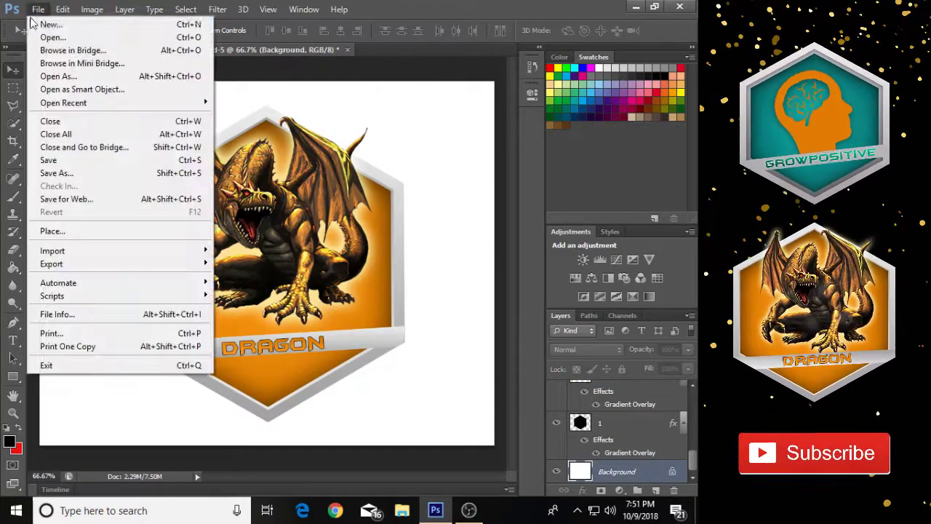
left_click(52, 231)
scroll(367, 275, "down", 10)
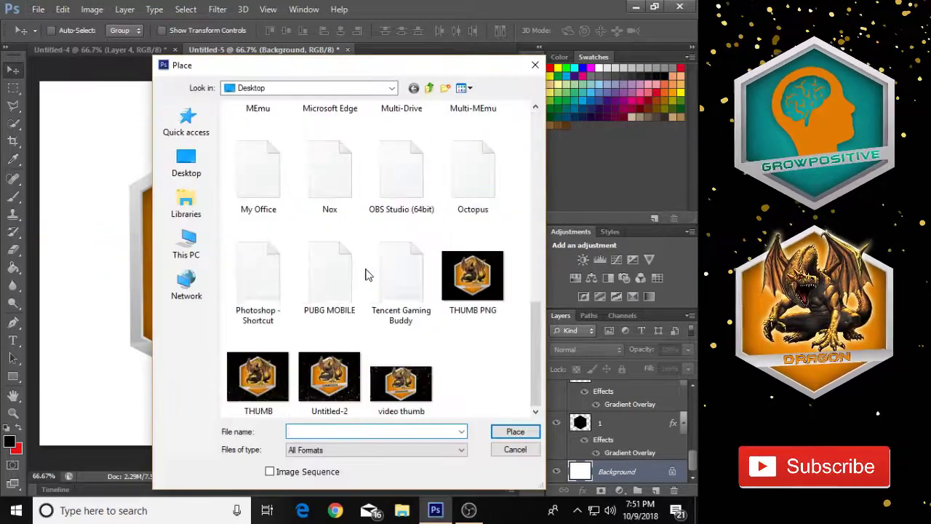
scroll(385, 254, "up", 8)
double_click(328, 233)
left_click_drag(432, 156, 90, 370)
left_click_drag(429, 367, 372, 357)
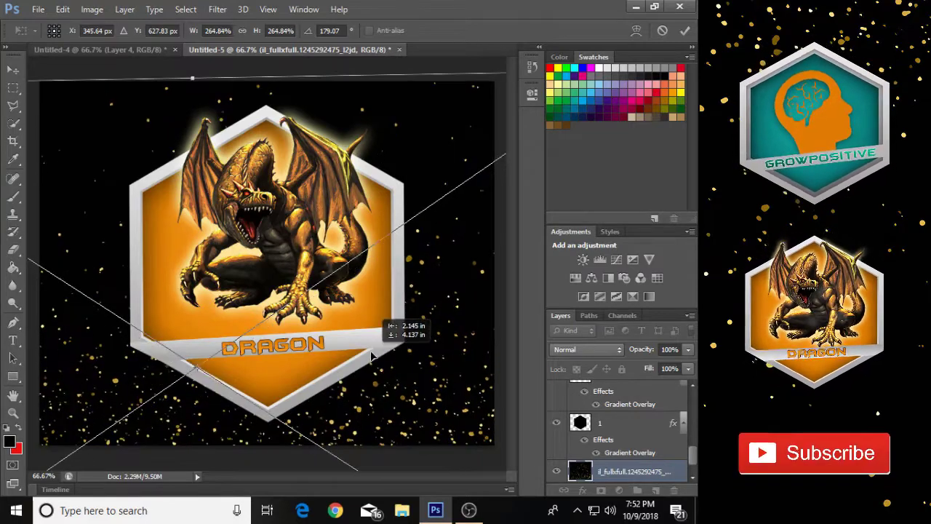
left_click(684, 30)
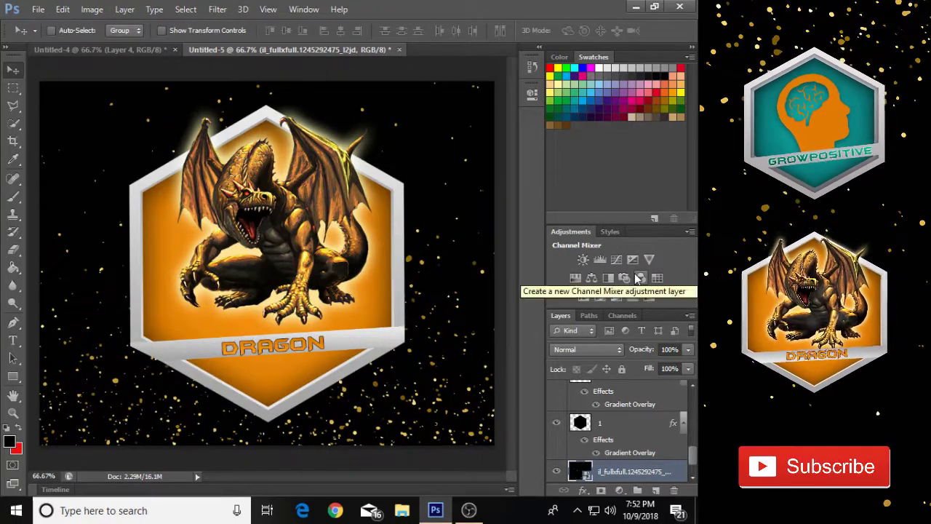